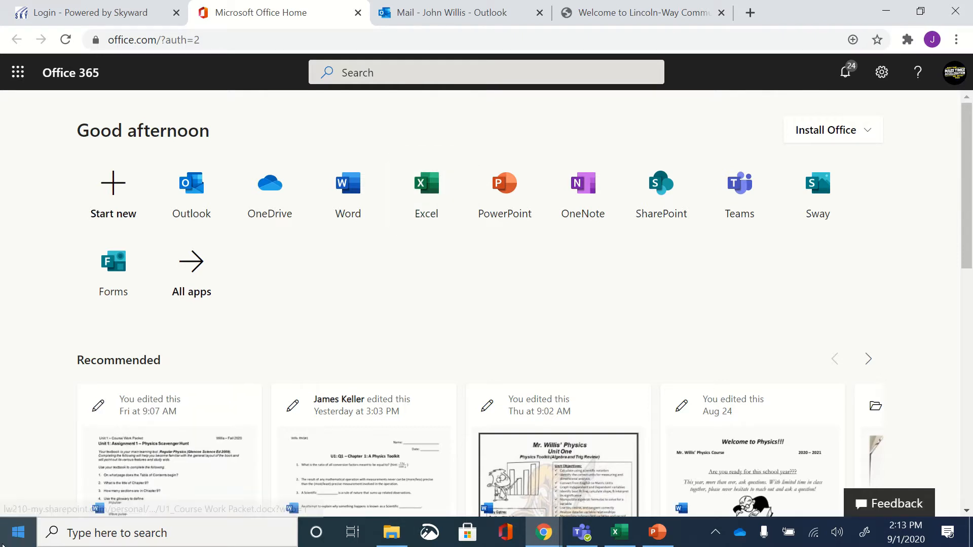
Step: Look through the installed apps list and view the Office install options on the Office 365 home page
{"action": "left_click", "coordinate": [7, 544]}
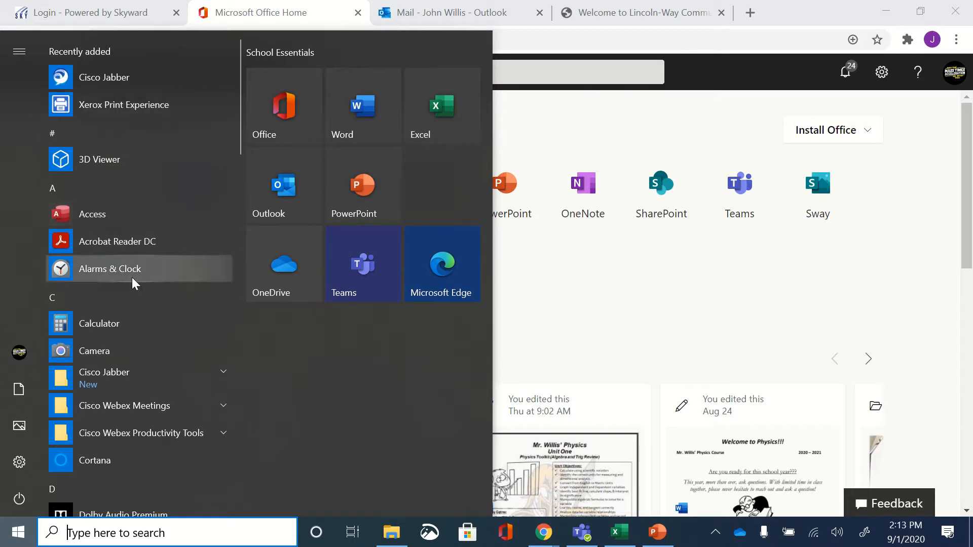
{"action": "scroll", "coordinate": [151, 297], "scroll_direction": "down", "scroll_amount": 15}
{"action": "scroll", "coordinate": [152, 296], "scroll_direction": "up", "scroll_amount": 10}
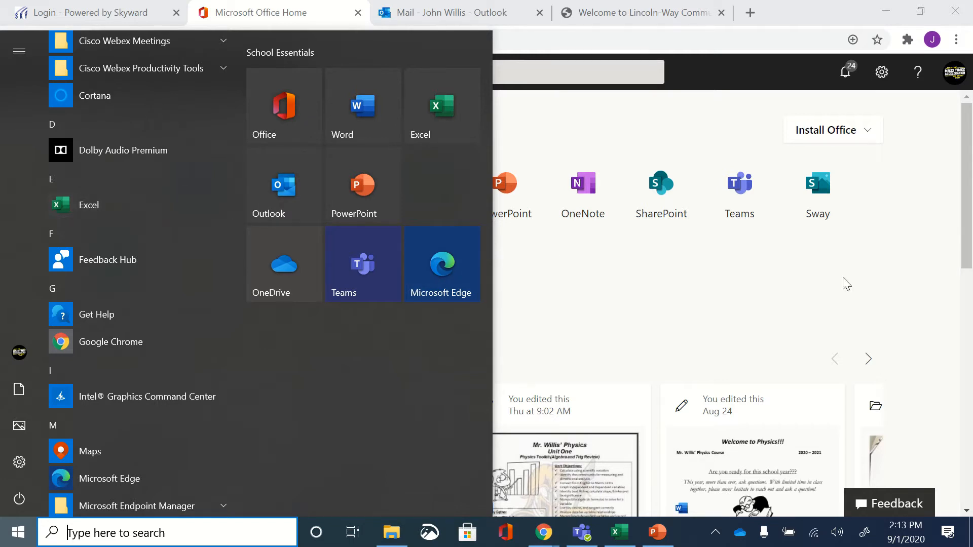
{"action": "left_click", "coordinate": [880, 243]}
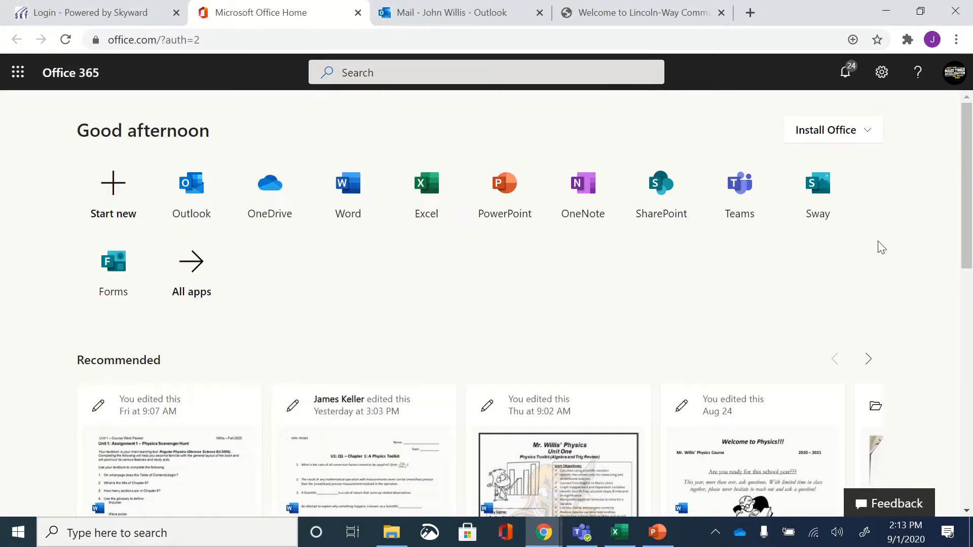
{"action": "left_click", "coordinate": [847, 133]}
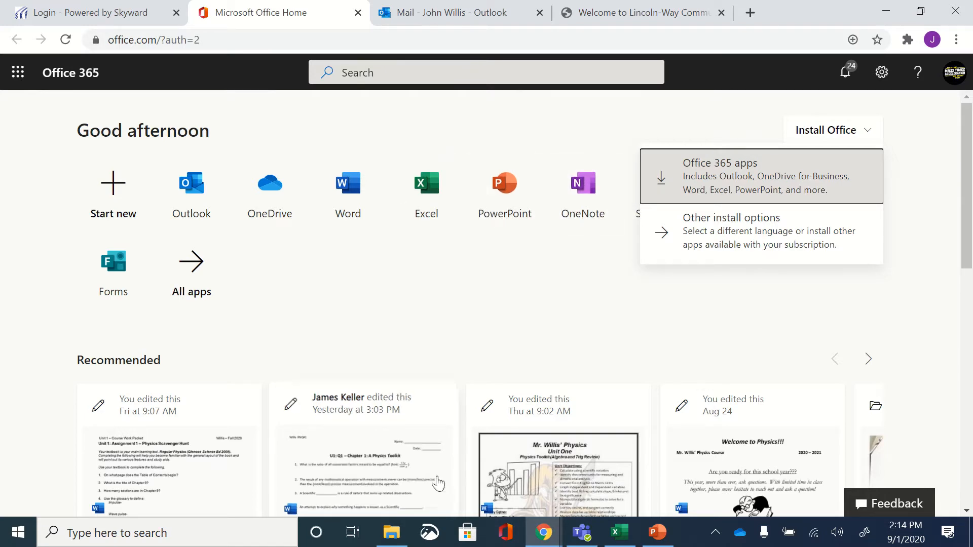
Step: Switch to the blank Excel workbook and enter the headings x-axes in A1 and y-axes in B1
{"action": "left_click", "coordinate": [627, 535]}
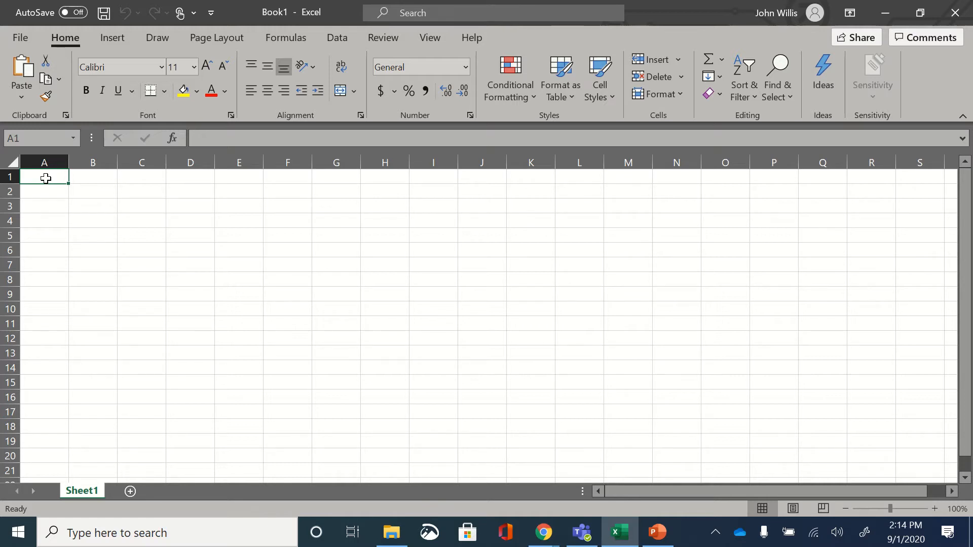
{"action": "type", "text": "x"}
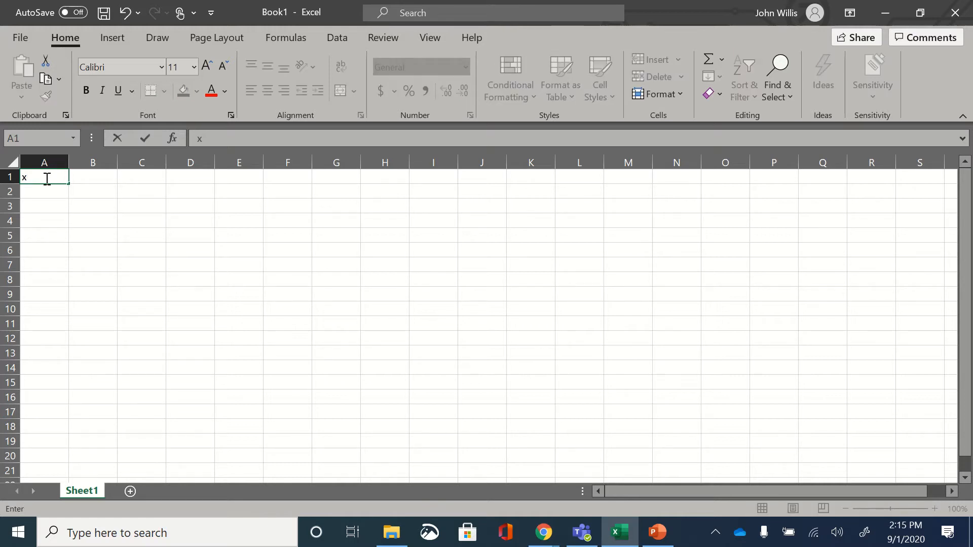
{"action": "type", "text": "-axes"}
{"action": "key", "text": "Tab"}
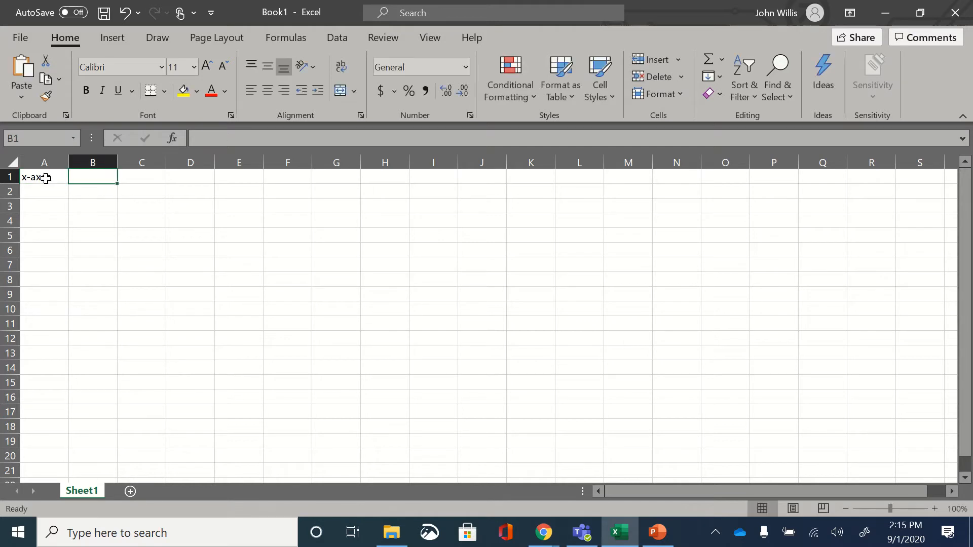
{"action": "type", "text": "y-axes"}
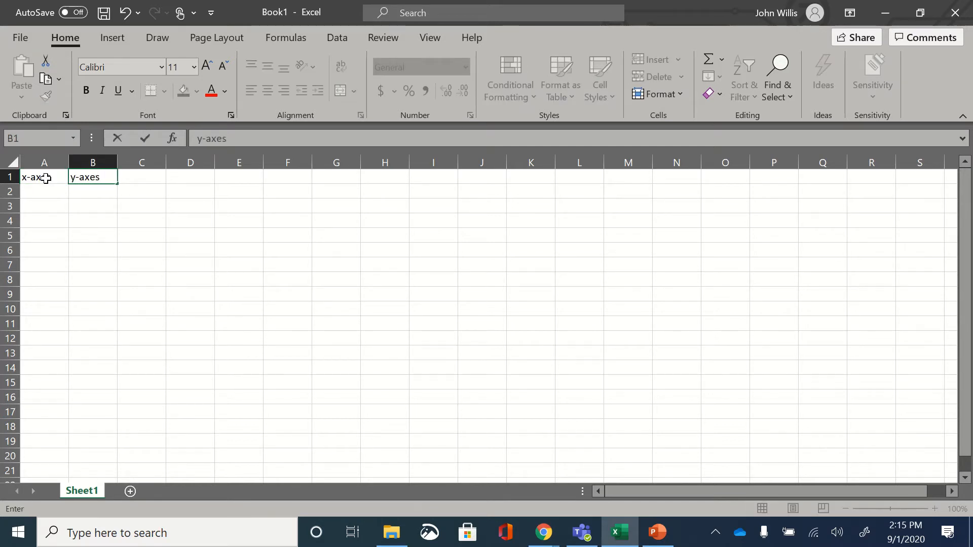
{"action": "key", "text": "Return"}
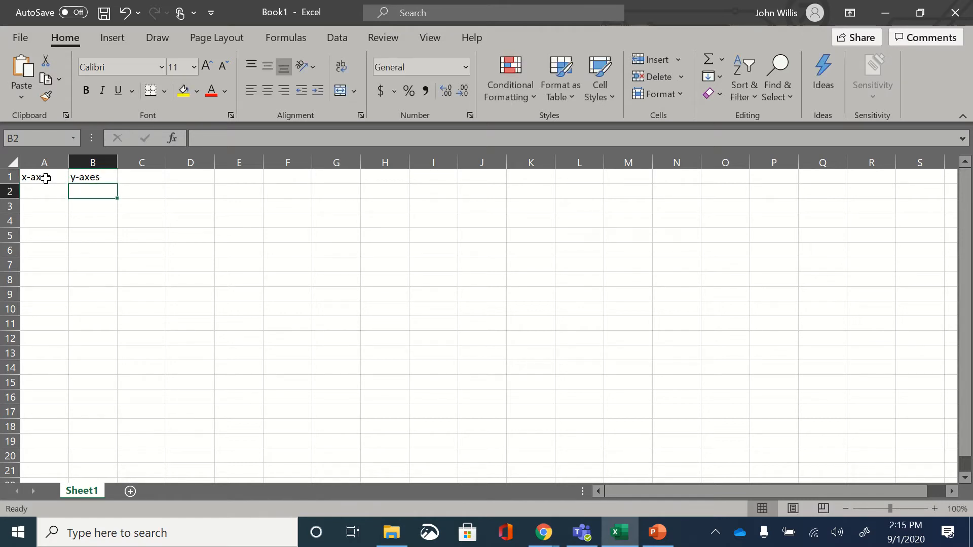
Step: Enter the values 2, 4, 6, 8 and 10 in cells A2 to A6 under the x-axes heading
{"action": "left_click", "coordinate": [49, 192]}
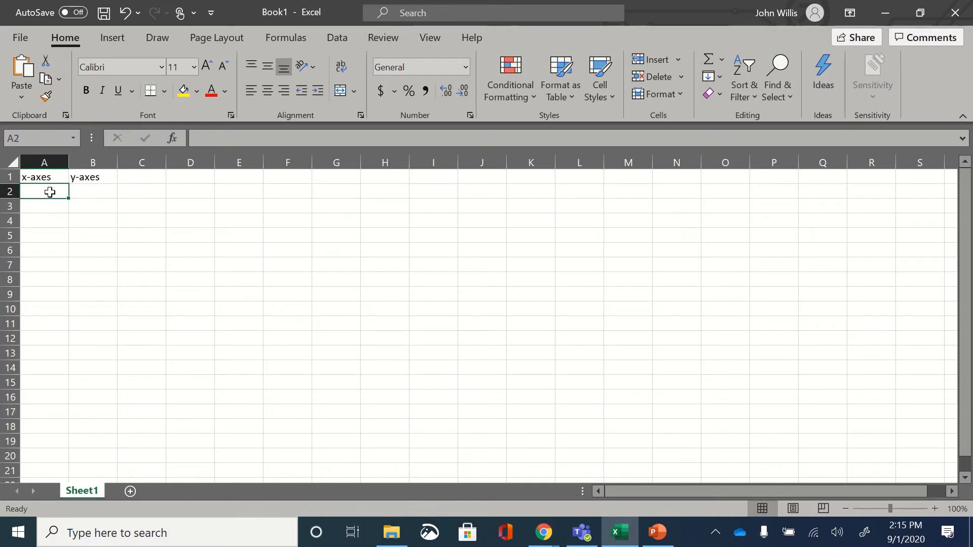
{"action": "type", "text": "2"}
{"action": "key", "text": "Return"}
{"action": "type", "text": "4"}
{"action": "key", "text": "Return"}
{"action": "type", "text": "6"}
{"action": "key", "text": "Return"}
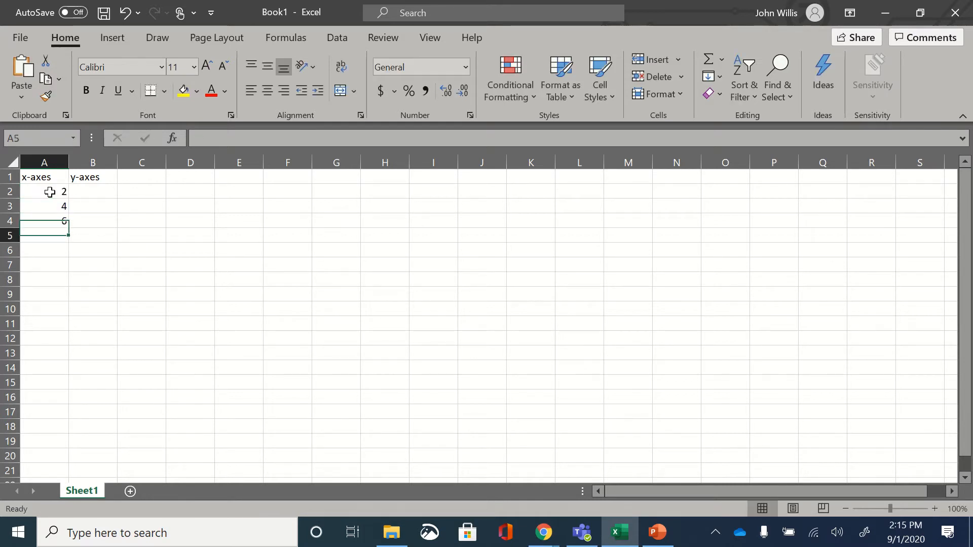
{"action": "type", "text": "8"}
{"action": "key", "text": "Return"}
{"action": "type", "text": "10"}
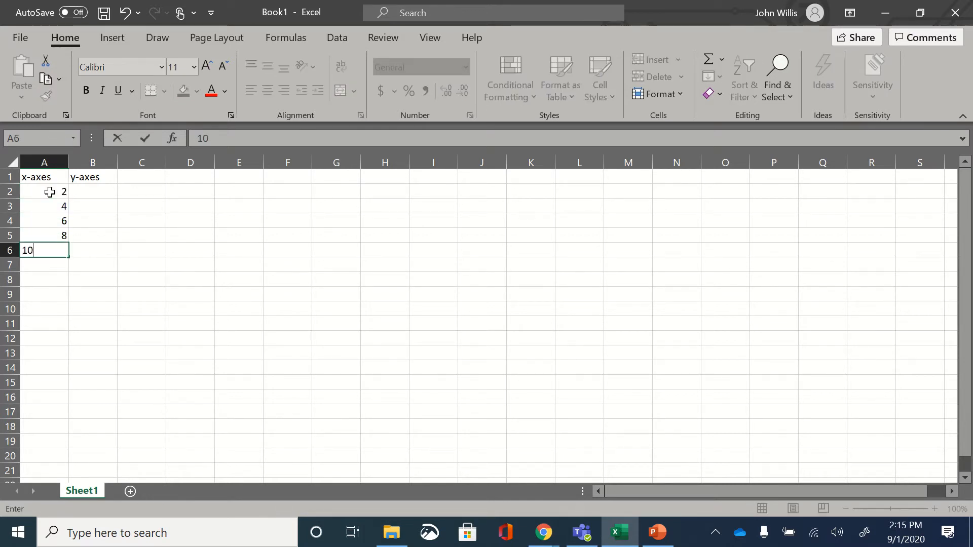
{"action": "key", "text": "Return"}
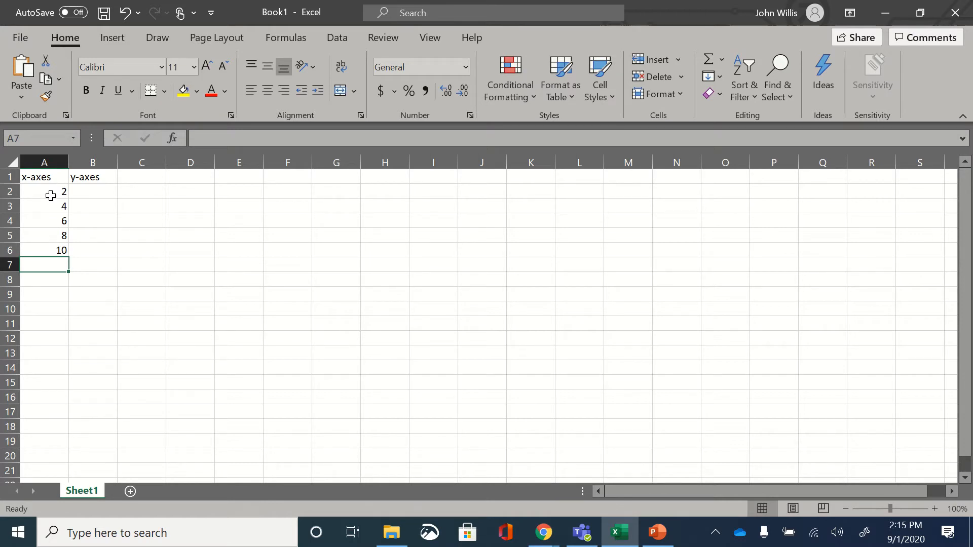
{"action": "key", "text": "XF86AudioLowerVolume"}
{"action": "key", "text": "XF86AudioLowerVolume"}
{"action": "key", "text": "XF86AudioLowerVolume"}
{"action": "key", "text": "XF86AudioLowerVolume"}
{"action": "key", "text": "XF86AudioLowerVolume"}
{"action": "key", "text": "XF86AudioLowerVolume"}
{"action": "key", "text": "XF86AudioLowerVolume"}
{"action": "key", "text": "XF86AudioLowerVolume"}
{"action": "key", "text": "XF86AudioLowerVolume"}
{"action": "key", "text": "XF86AudioLowerVolume"}
{"action": "key", "text": "XF86AudioLowerVolume"}
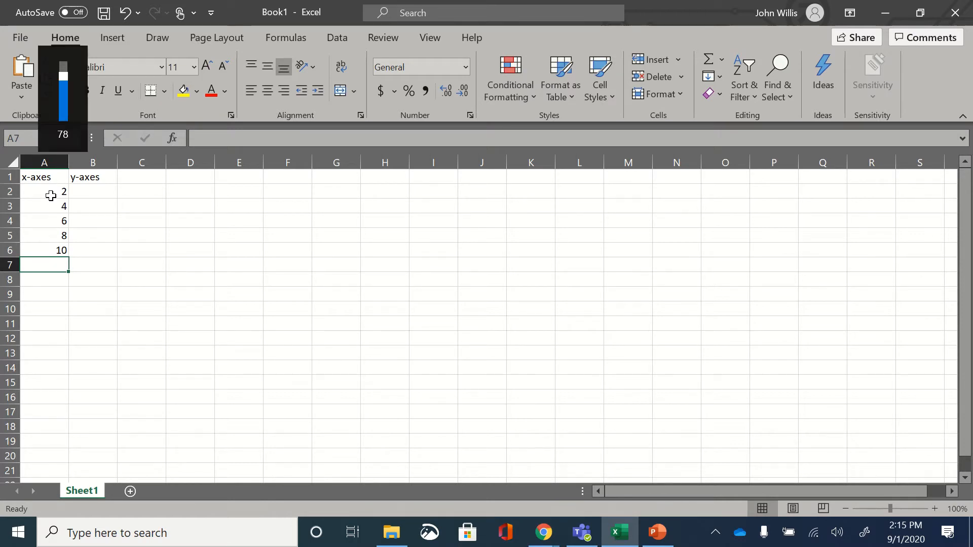
{"action": "key", "text": "XF86AudioRaiseVolume"}
{"action": "key", "text": "XF86AudioRaiseVolume"}
{"action": "key", "text": "XF86AudioRaiseVolume"}
{"action": "key", "text": "XF86AudioRaiseVolume"}
{"action": "key", "text": "XF86AudioRaiseVolume"}
{"action": "key", "text": "XF86AudioRaiseVolume"}
{"action": "key", "text": "XF86AudioRaiseVolume"}
{"action": "key", "text": "XF86AudioRaiseVolume"}
{"action": "key", "text": "XF86AudioRaiseVolume"}
{"action": "key", "text": "XF86AudioRaiseVolume"}
{"action": "key", "text": "XF86AudioRaiseVolume"}
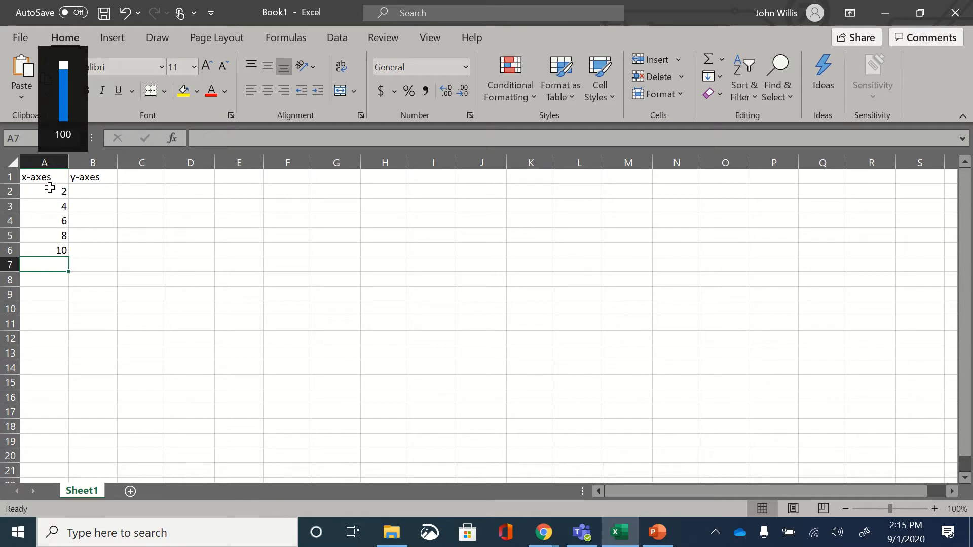
Step: Extend the number series in A2:A6 down to A16 with AutoFill, reaching 30
{"action": "left_click_drag", "start_coordinate": [51, 193], "coordinate": [56, 248]}
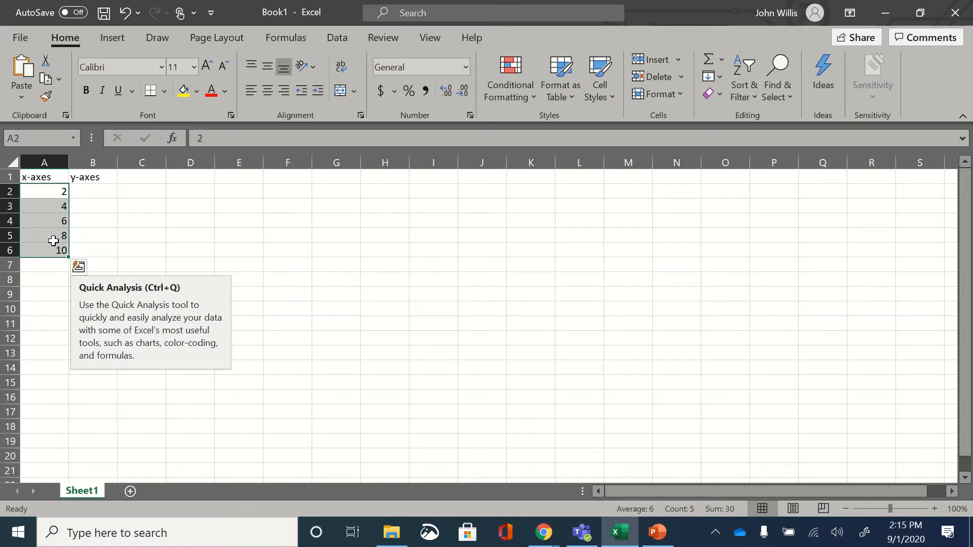
{"action": "left_click_drag", "start_coordinate": [68, 258], "coordinate": [69, 404]}
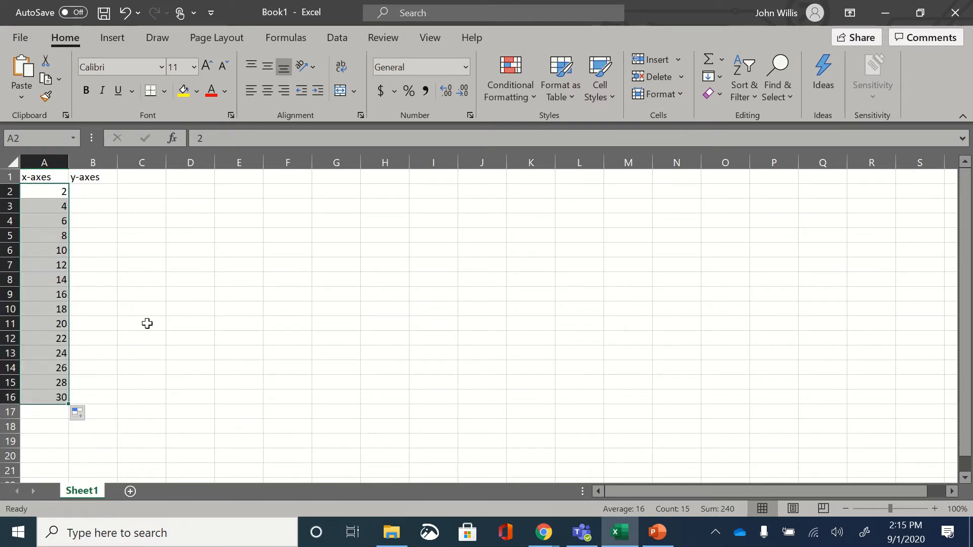
Step: Enter the values 4, 8 and 12 in cells B2 to B4 under the y-axes heading
{"action": "left_click", "coordinate": [106, 192]}
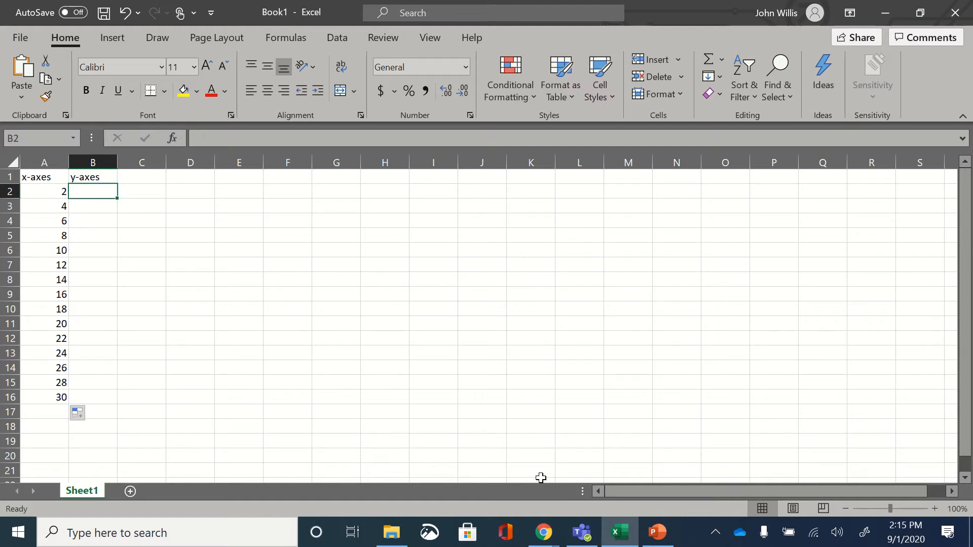
{"action": "type", "text": "4"}
{"action": "key", "text": "Return"}
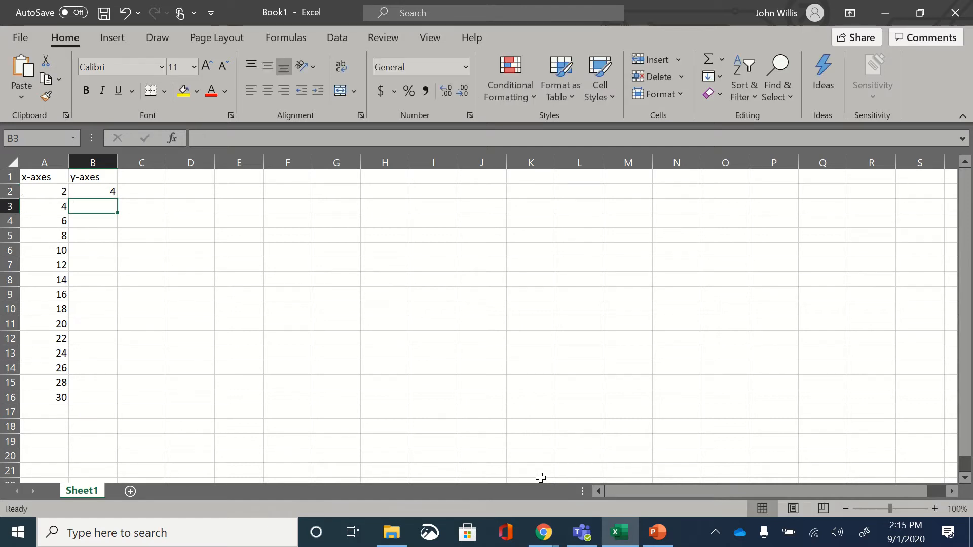
{"action": "type", "text": "8"}
{"action": "key", "text": "Return"}
{"action": "type", "text": "12"}
{"action": "key", "text": "Return"}
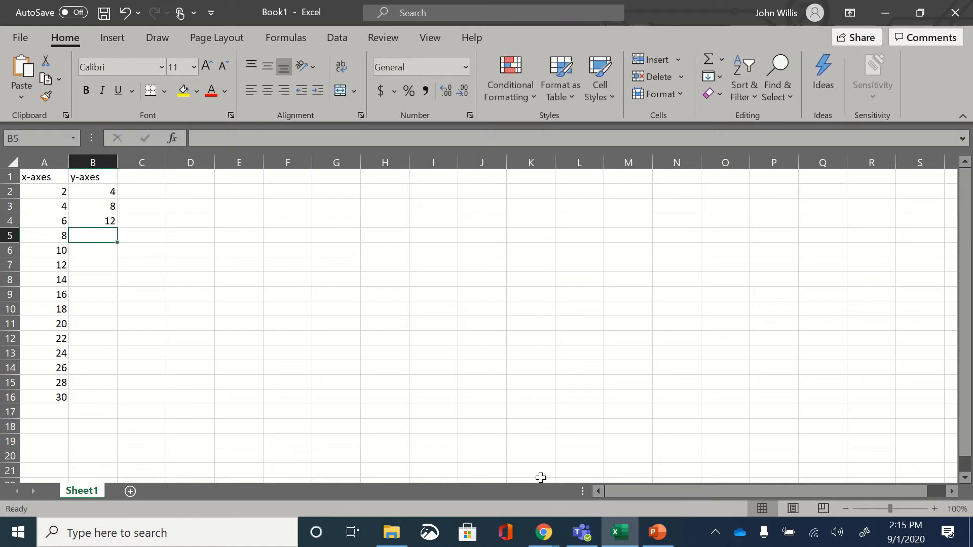
Step: Extend the number series in B2:B4 down to B16 with AutoFill, reaching 60
{"action": "left_click", "coordinate": [96, 190]}
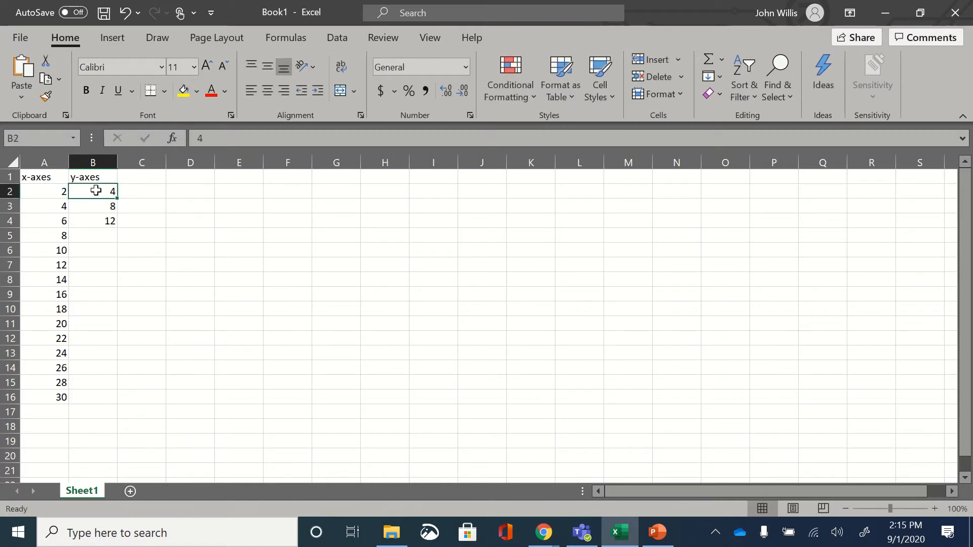
{"action": "left_click_drag", "start_coordinate": [96, 190], "coordinate": [122, 408]}
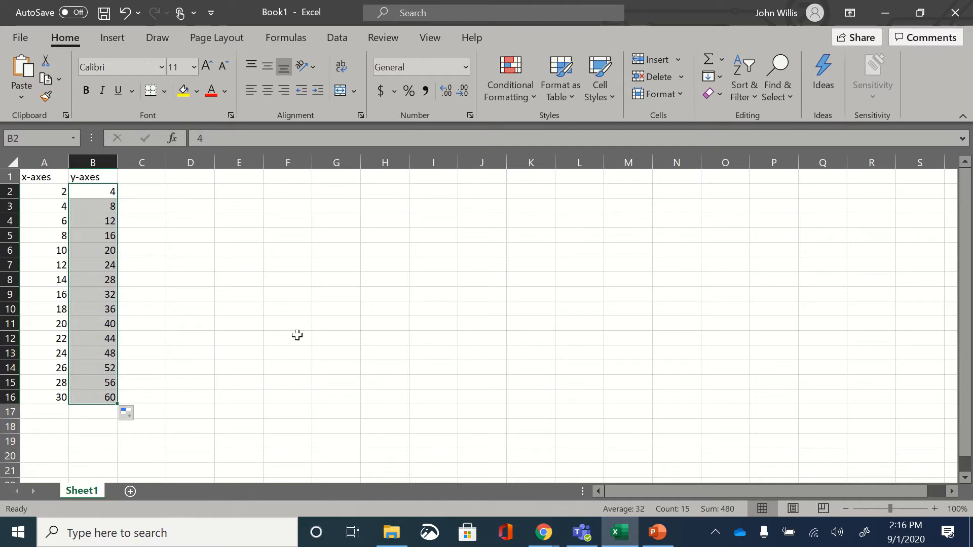
{"action": "left_click", "coordinate": [292, 321]}
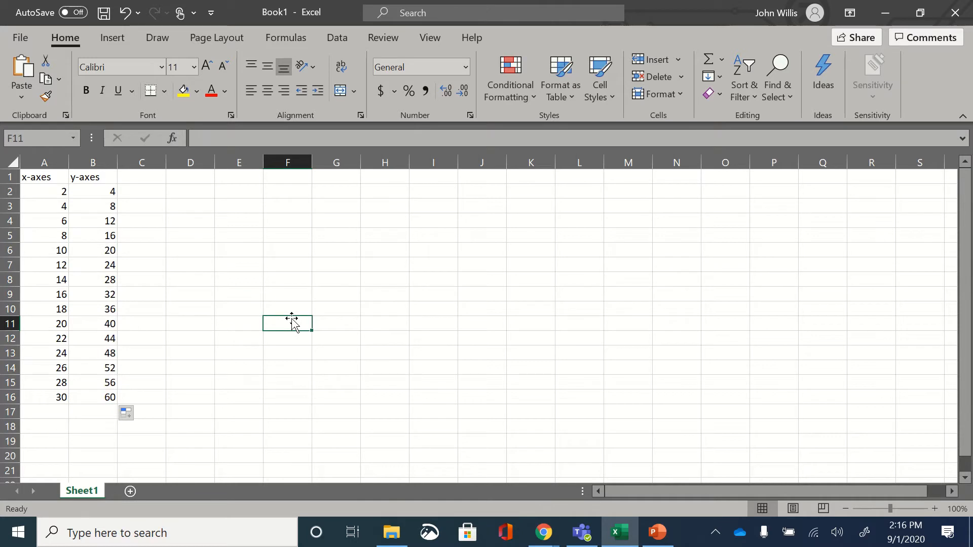
{"action": "left_click_drag", "start_coordinate": [45, 177], "coordinate": [71, 179]}
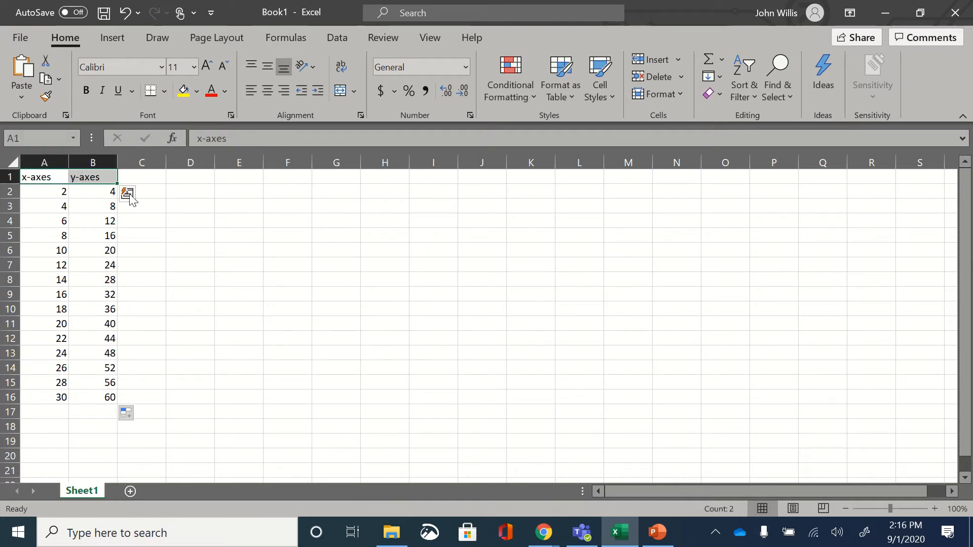
{"action": "left_click", "coordinate": [354, 269]}
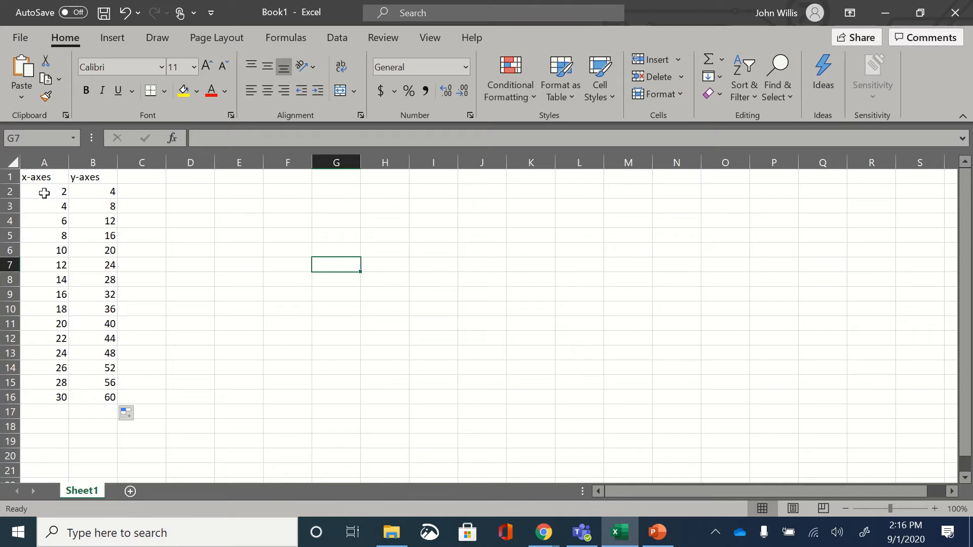
Step: Insert a markers-only scatter chart from the data in A2:B16, leaving out the headings
{"action": "left_click_drag", "start_coordinate": [45, 193], "coordinate": [66, 223]}
{"action": "left_click_drag", "start_coordinate": [82, 296], "coordinate": [80, 397]}
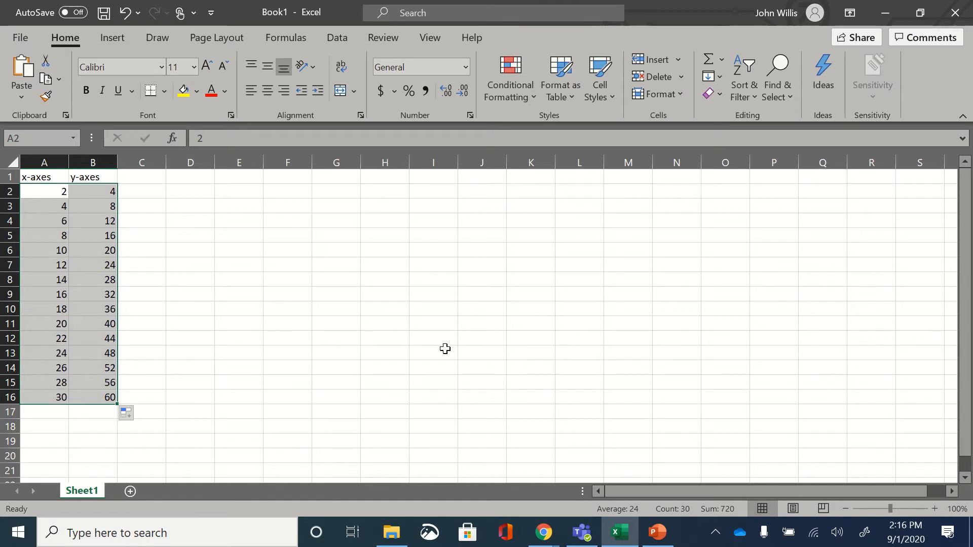
{"action": "left_click", "coordinate": [117, 36]}
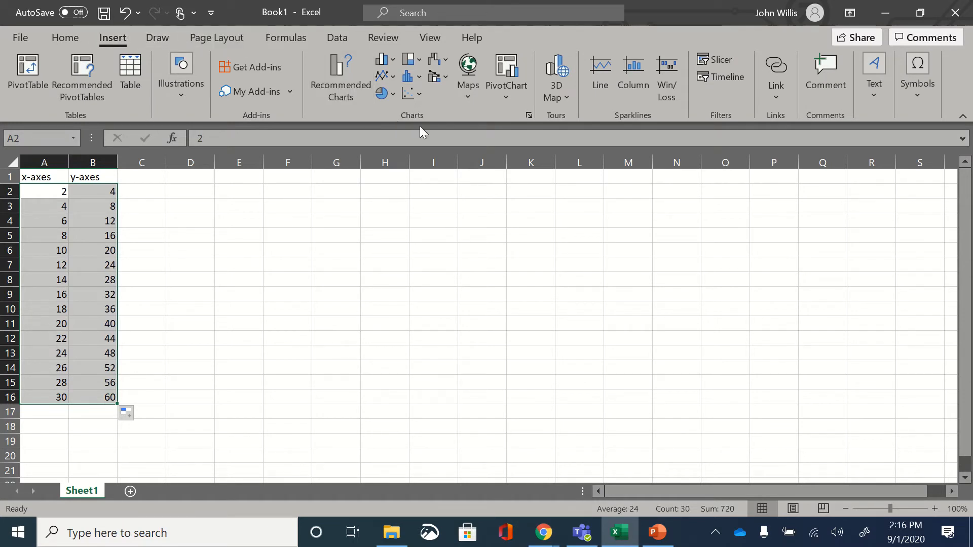
{"action": "left_click", "coordinate": [417, 99]}
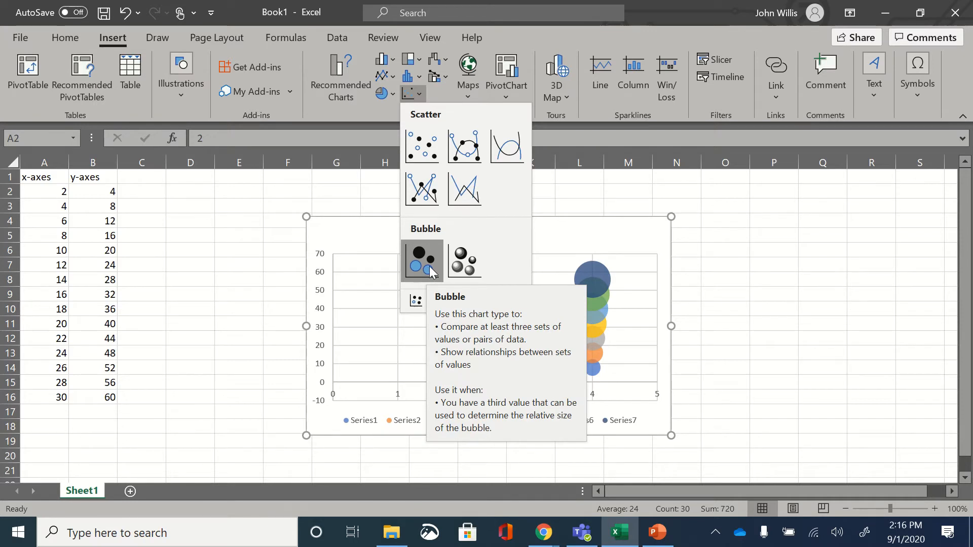
{"action": "left_click", "coordinate": [427, 153]}
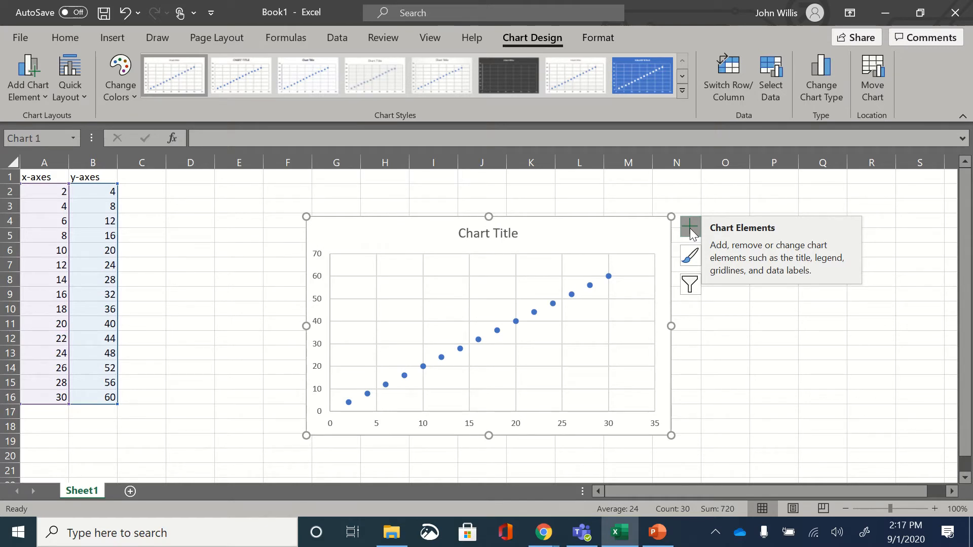
Step: Add primary horizontal and primary vertical axis titles to the scatter chart
{"action": "left_click", "coordinate": [39, 92]}
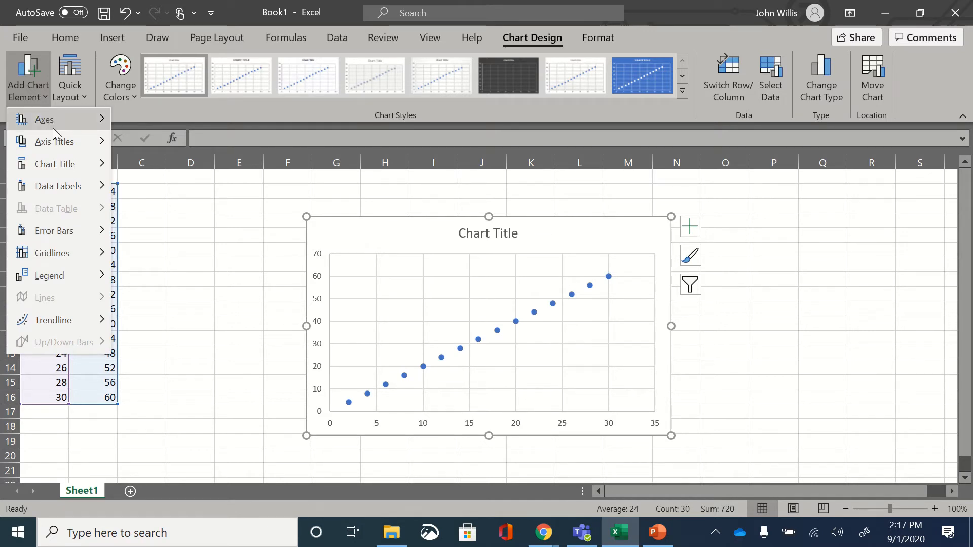
{"action": "mouse_move", "coordinate": [61, 144]}
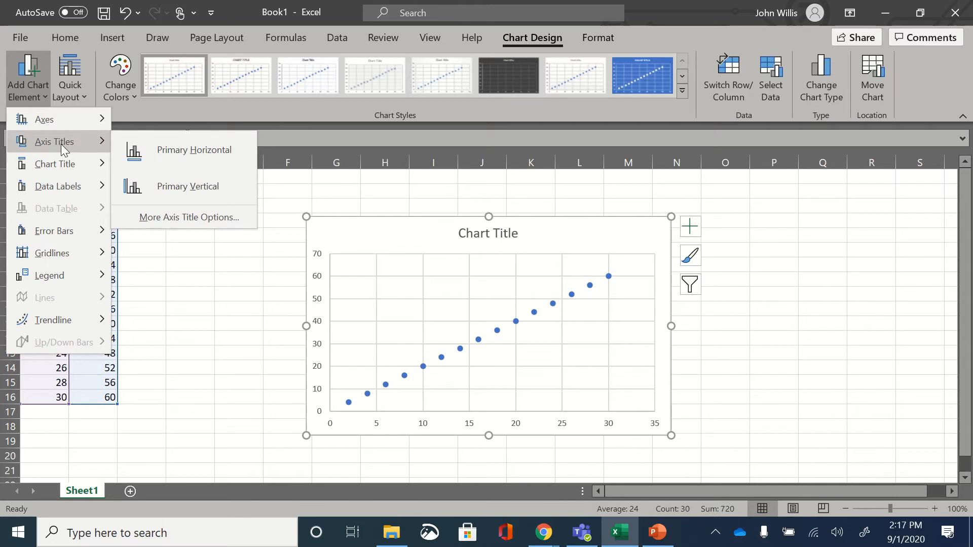
{"action": "left_click", "coordinate": [144, 148]}
{"action": "left_click", "coordinate": [28, 88]}
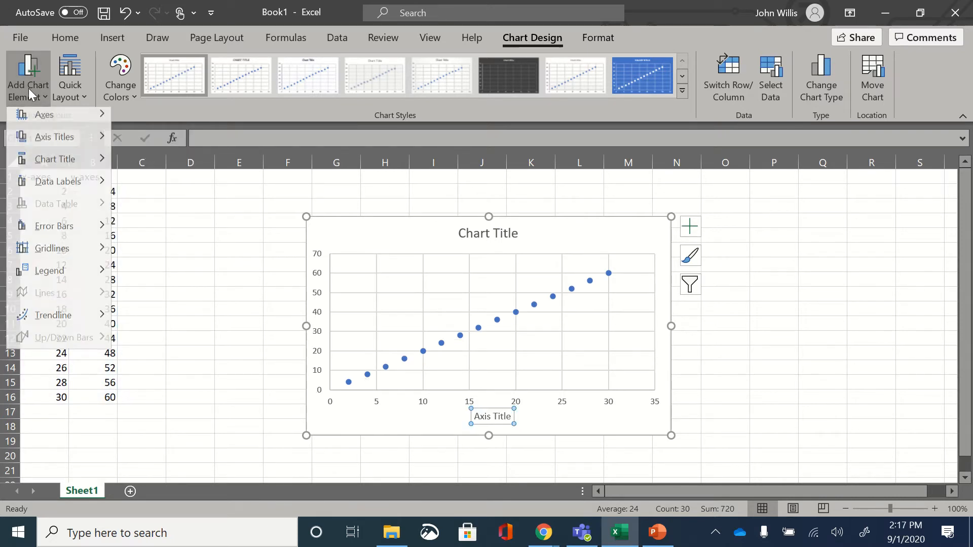
{"action": "mouse_move", "coordinate": [84, 144]}
{"action": "left_click", "coordinate": [151, 177]}
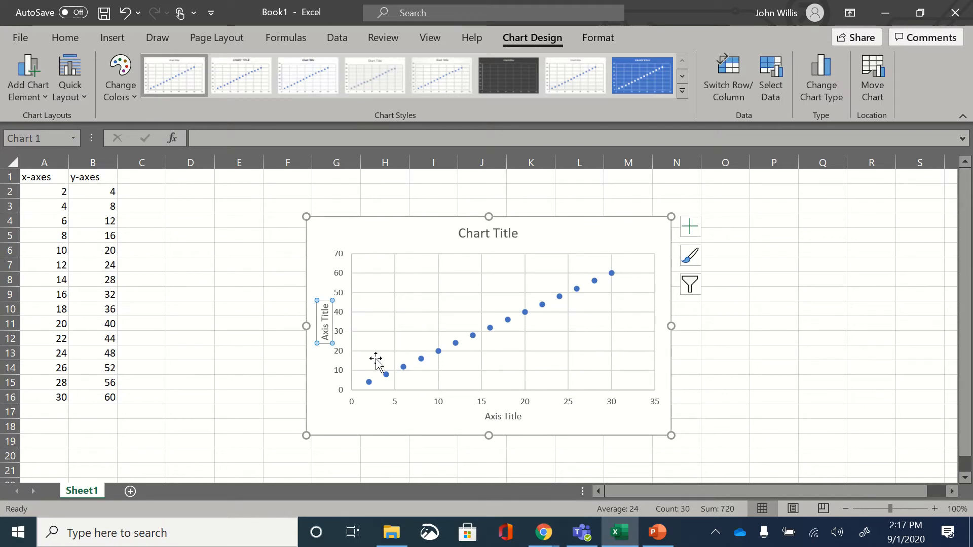
Step: Replace the placeholder text of the horizontal axis title with "x-axis"
{"action": "left_click", "coordinate": [490, 419]}
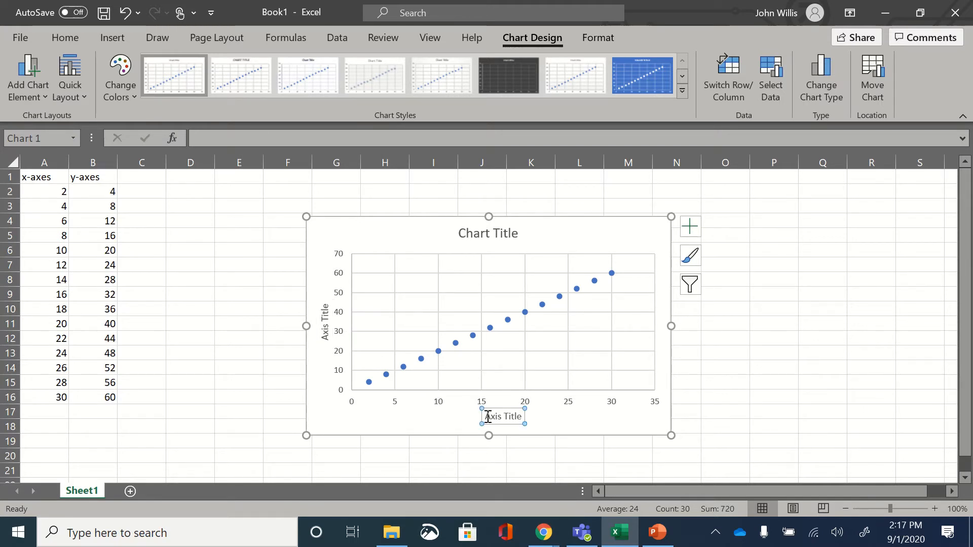
{"action": "left_click_drag", "start_coordinate": [484, 416], "coordinate": [525, 419]}
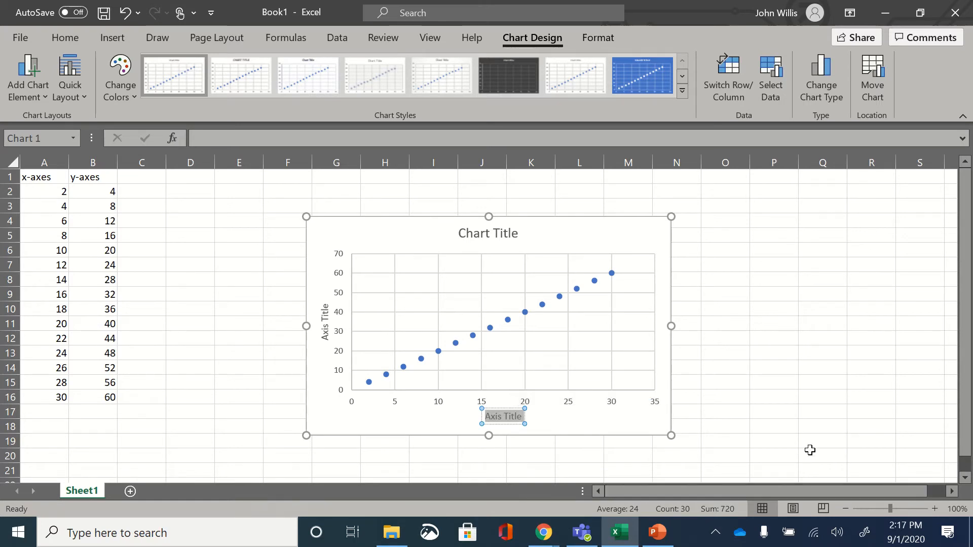
{"action": "type", "text": "x"}
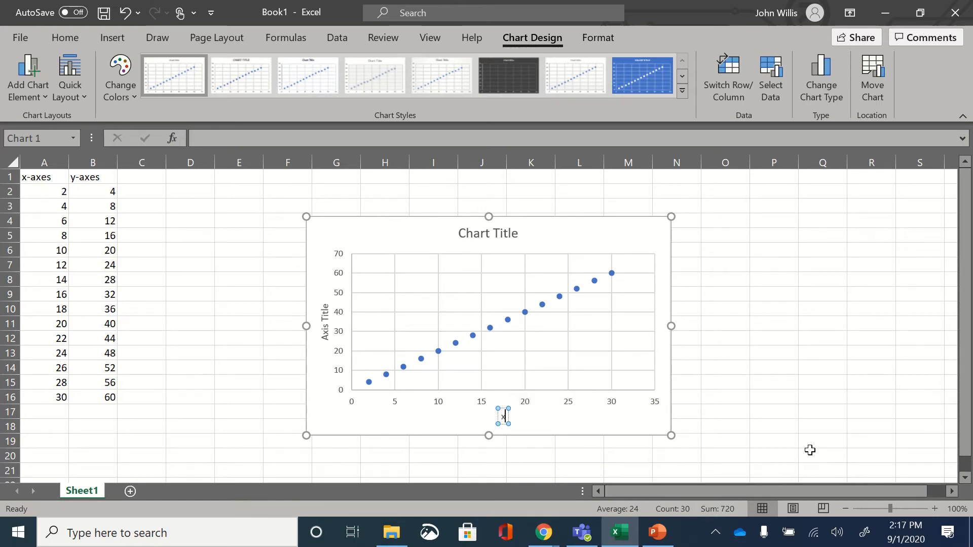
{"action": "type", "text": "-axis"}
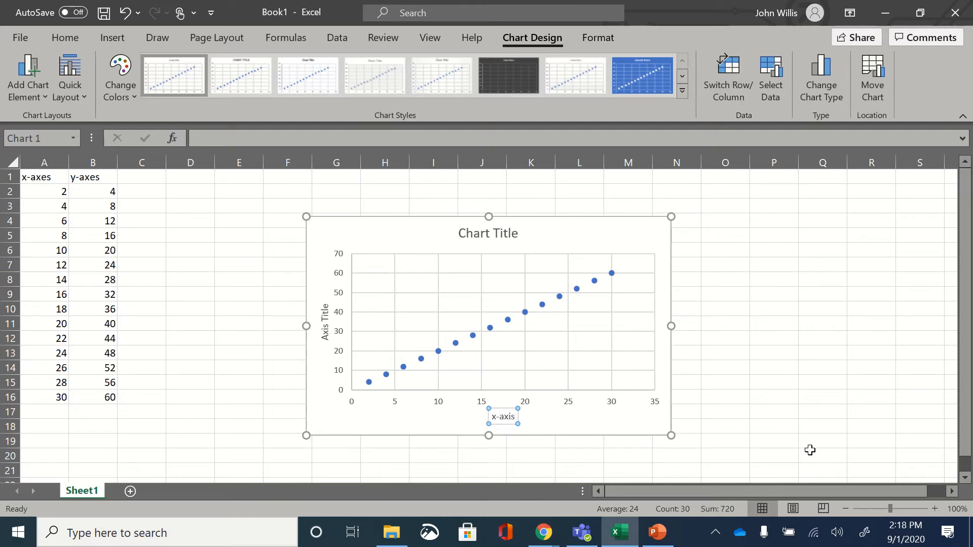
{"action": "left_click", "coordinate": [613, 420]}
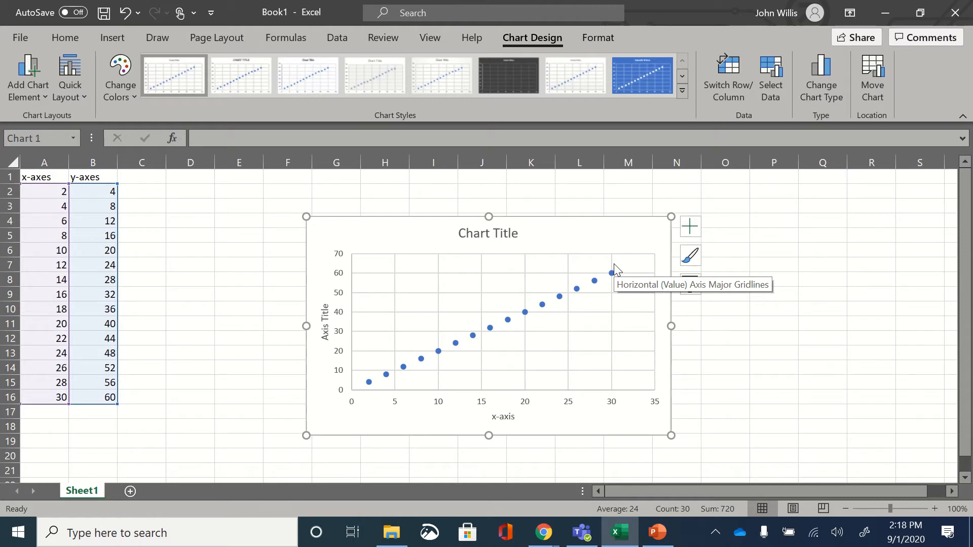
Step: Replace the placeholder text of the vertical axis title with "y-axes (units)"
{"action": "left_click", "coordinate": [325, 324]}
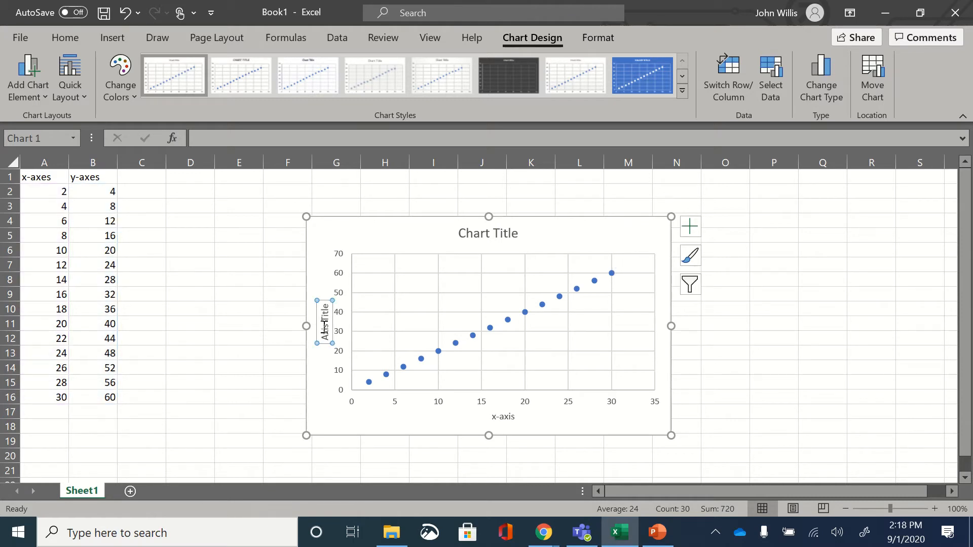
{"action": "left_click_drag", "start_coordinate": [325, 342], "coordinate": [329, 306]}
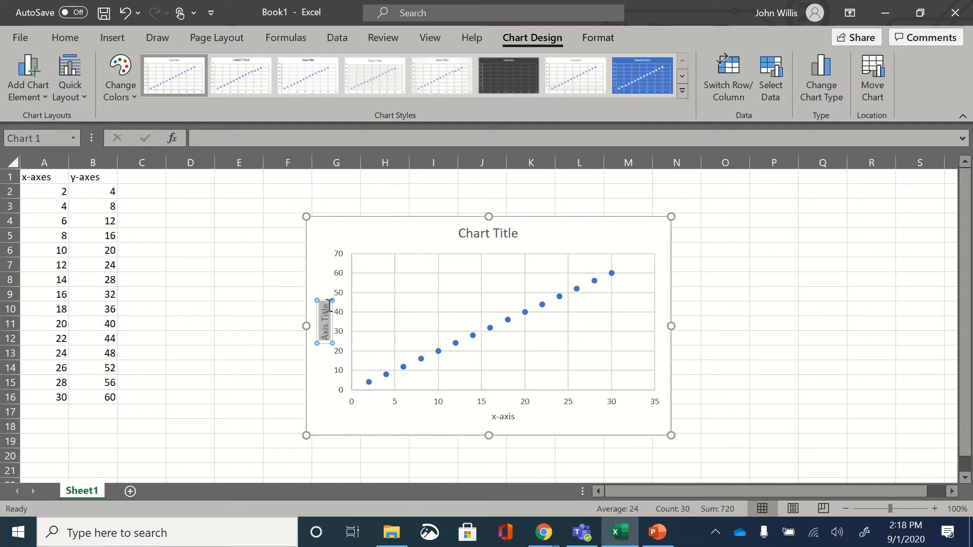
{"action": "type", "text": "y-"}
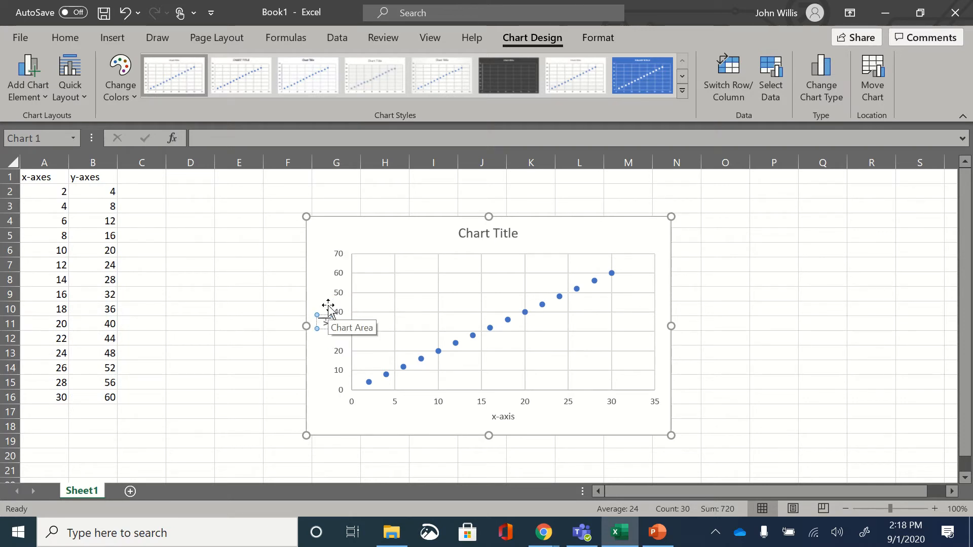
{"action": "type", "text": "axes (u"}
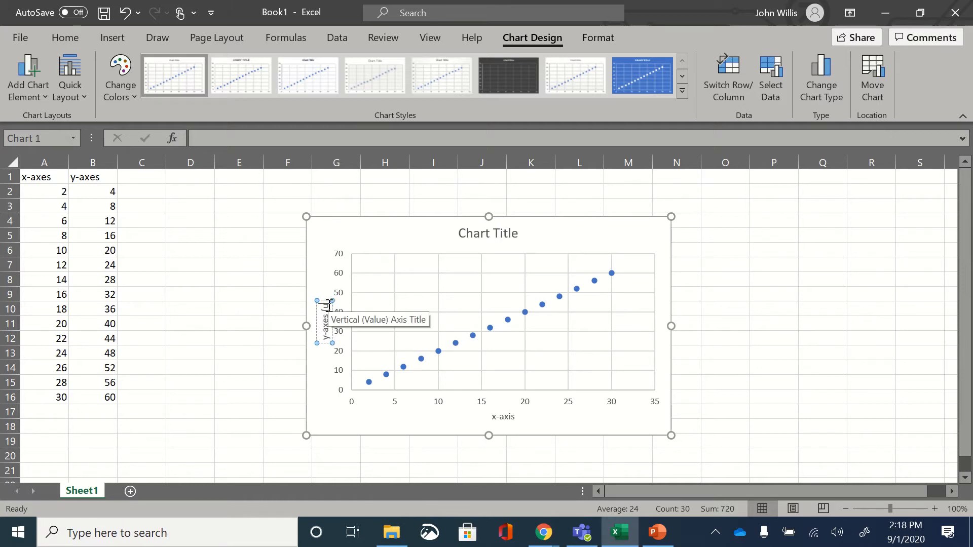
{"action": "type", "text": "nits)"}
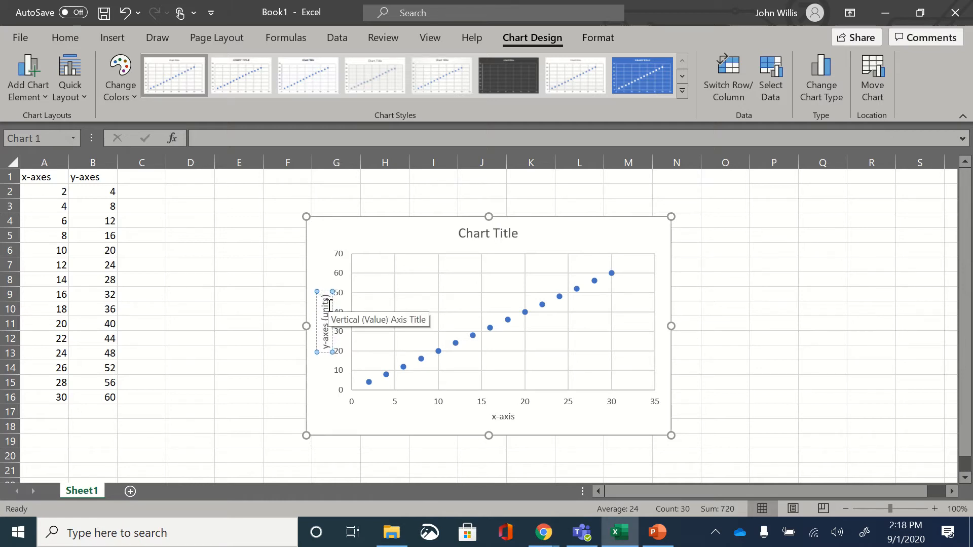
Step: Append "(units)" to the horizontal axis title so that it reads "x-axis (units)"
{"action": "left_click", "coordinate": [501, 417]}
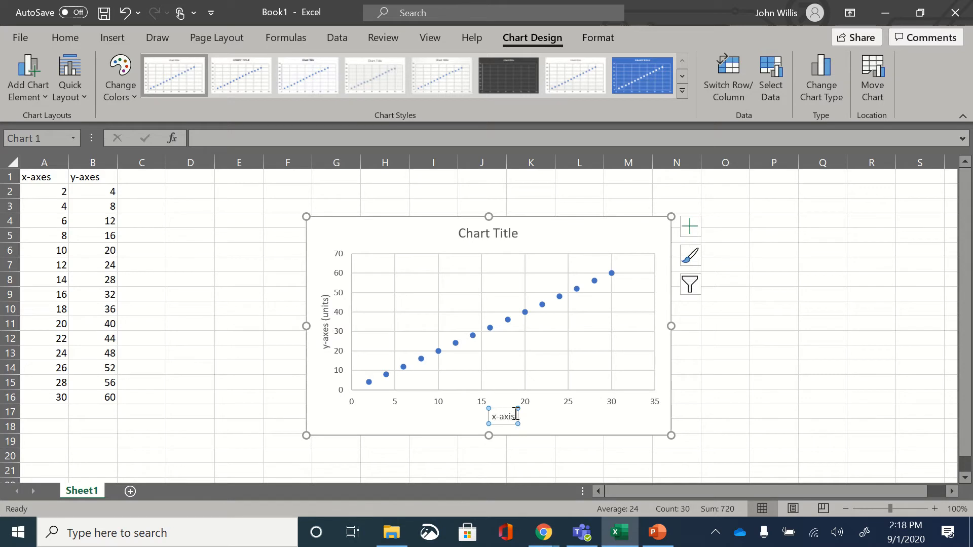
{"action": "left_click", "coordinate": [516, 414]}
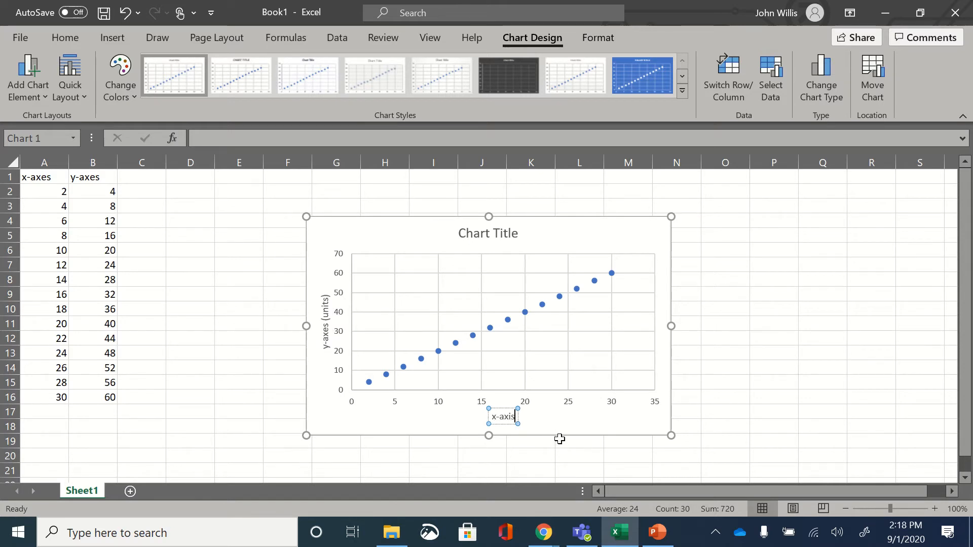
{"action": "type", "text": "("}
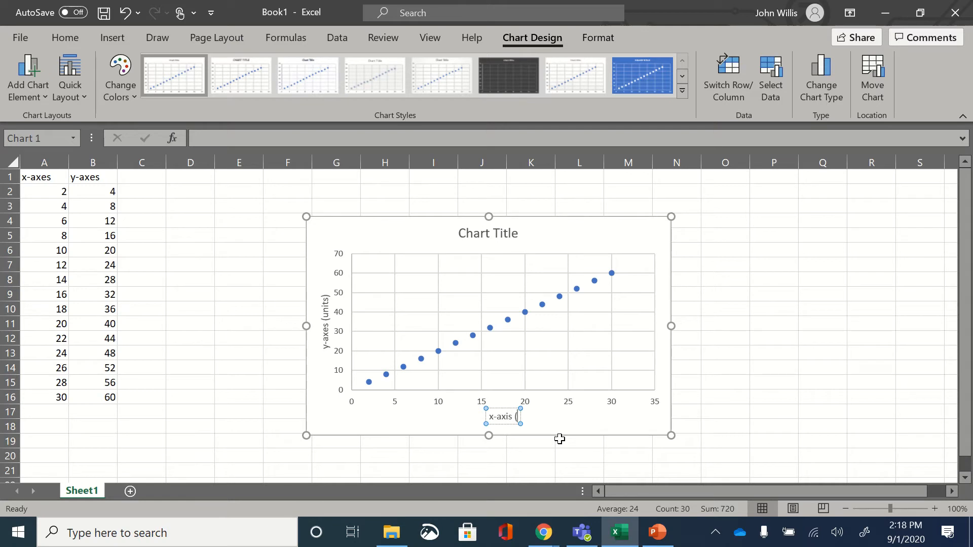
{"action": "type", "text": "units)"}
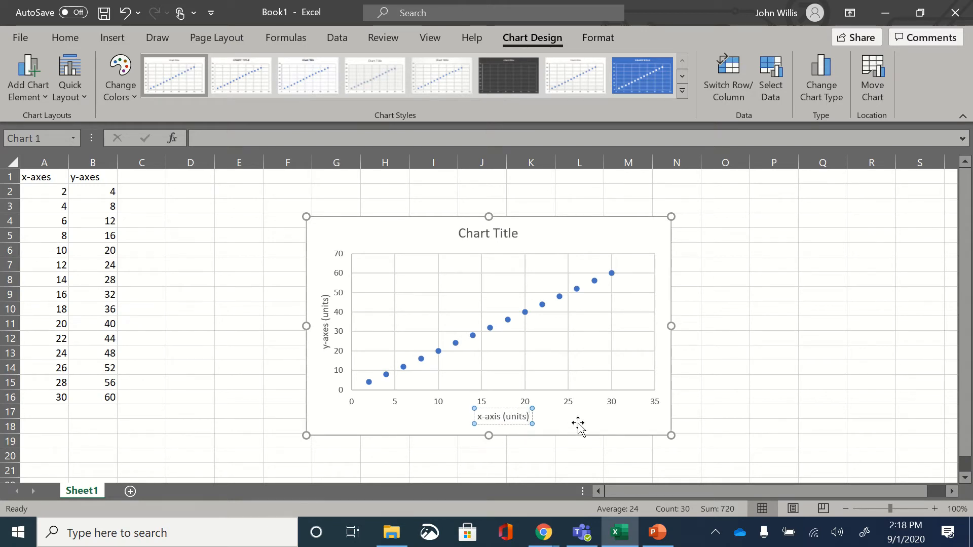
{"action": "left_click", "coordinate": [578, 425]}
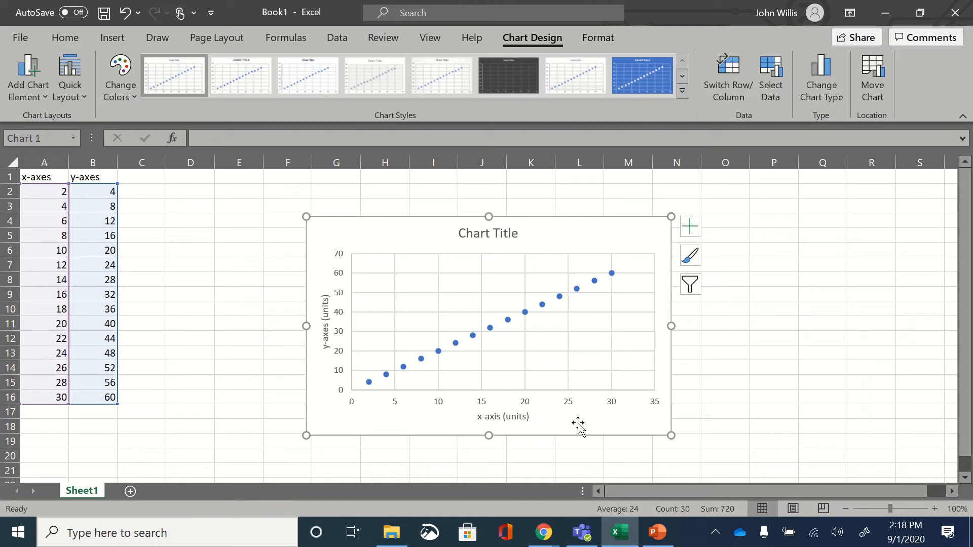
Step: Set the chart title to "y-axis vs. x-axis" and deselect the chart
{"action": "left_click", "coordinate": [465, 233]}
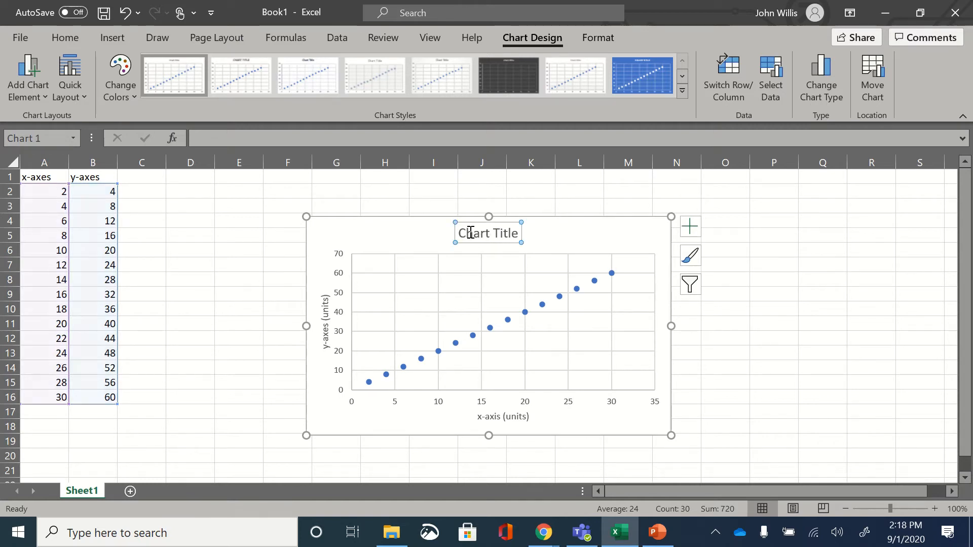
{"action": "left_click_drag", "start_coordinate": [461, 233], "coordinate": [520, 234]}
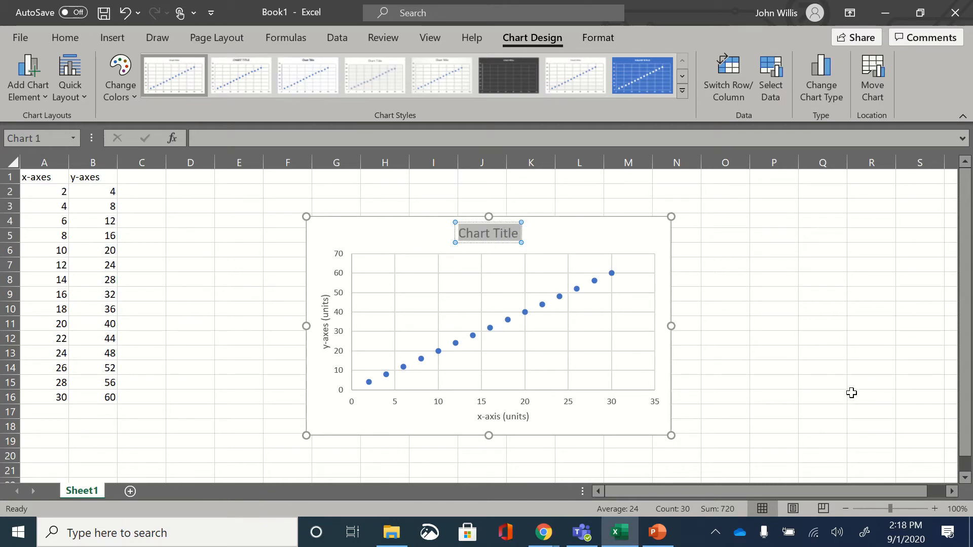
{"action": "type", "text": "y-"}
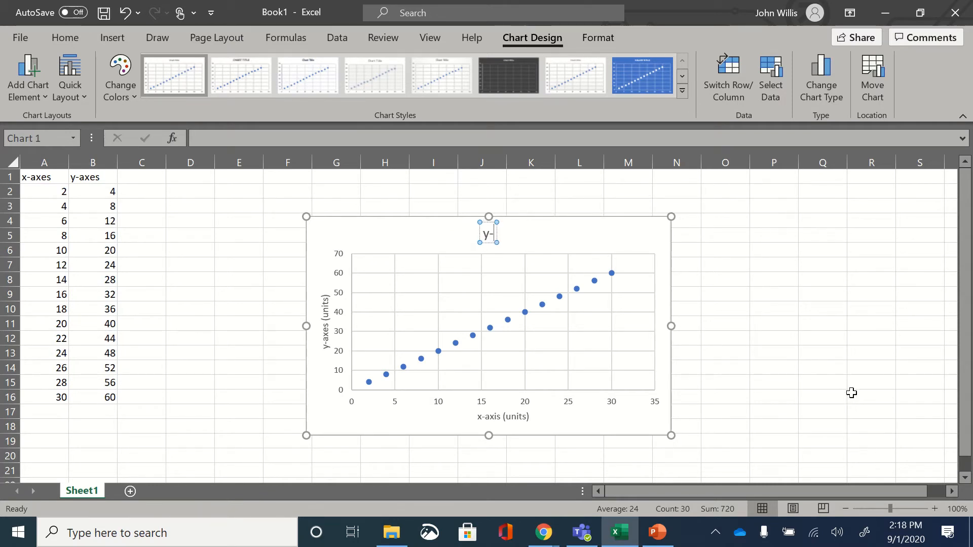
{"action": "type", "text": "a"}
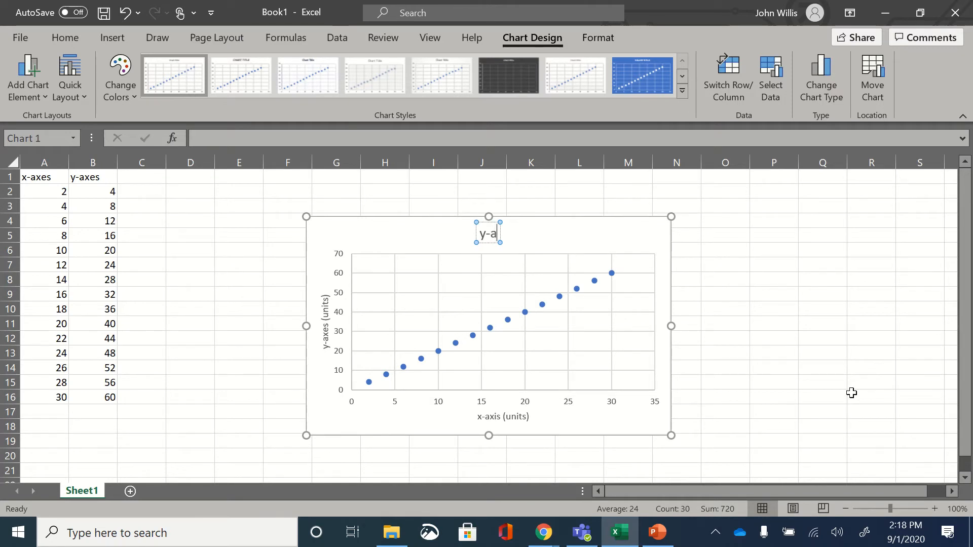
{"action": "type", "text": "xis vs."}
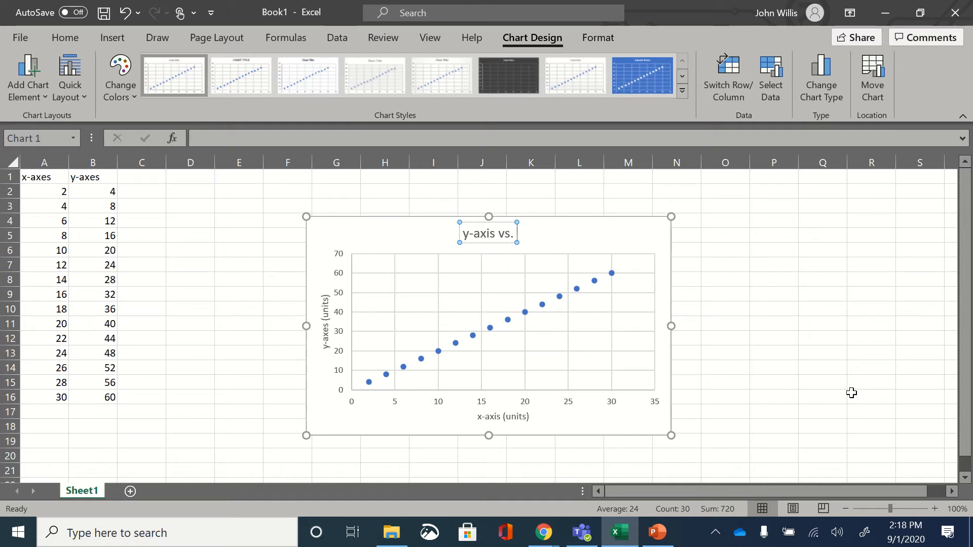
{"action": "type", "text": " x-axis"}
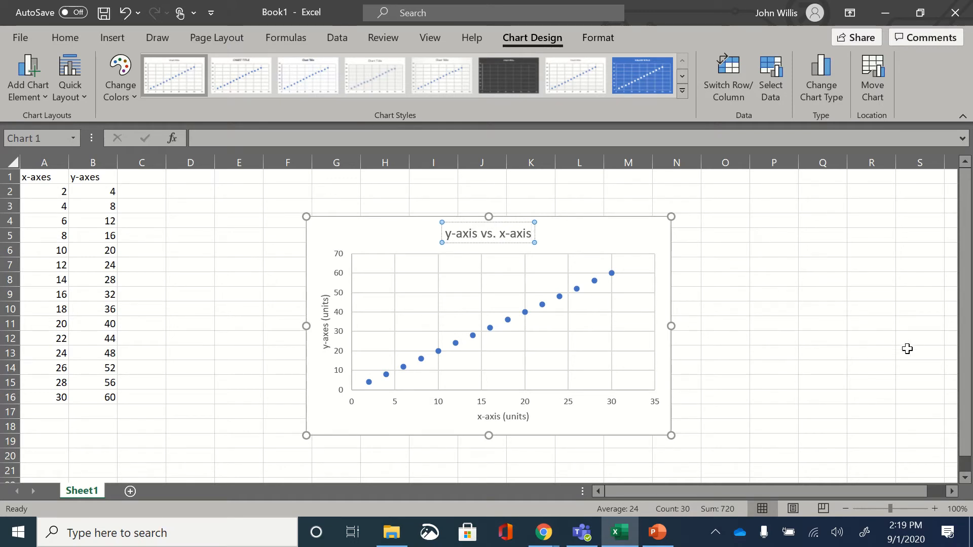
{"action": "left_click", "coordinate": [792, 276]}
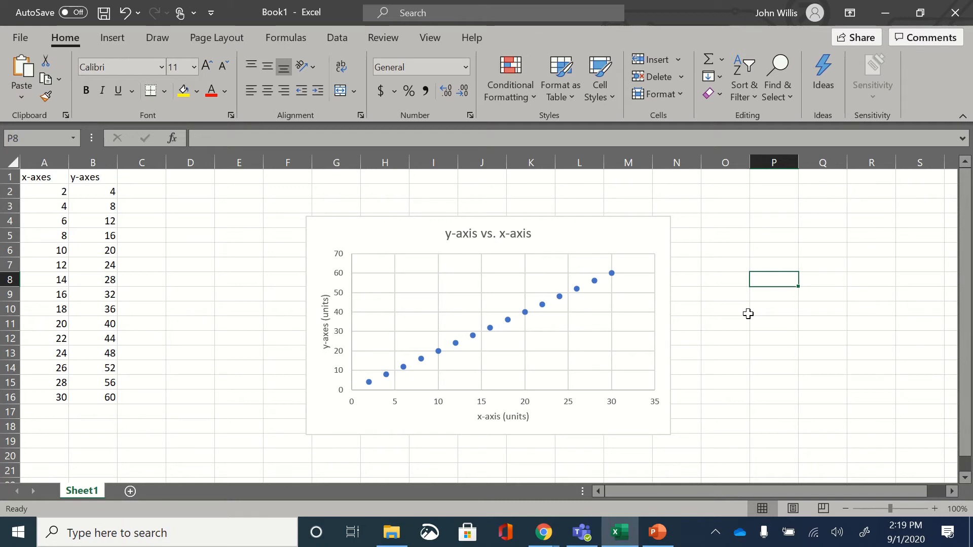
Step: Change the vertical axis title to "distance (meters)"
{"action": "left_click", "coordinate": [326, 339]}
{"action": "left_click", "coordinate": [324, 349]}
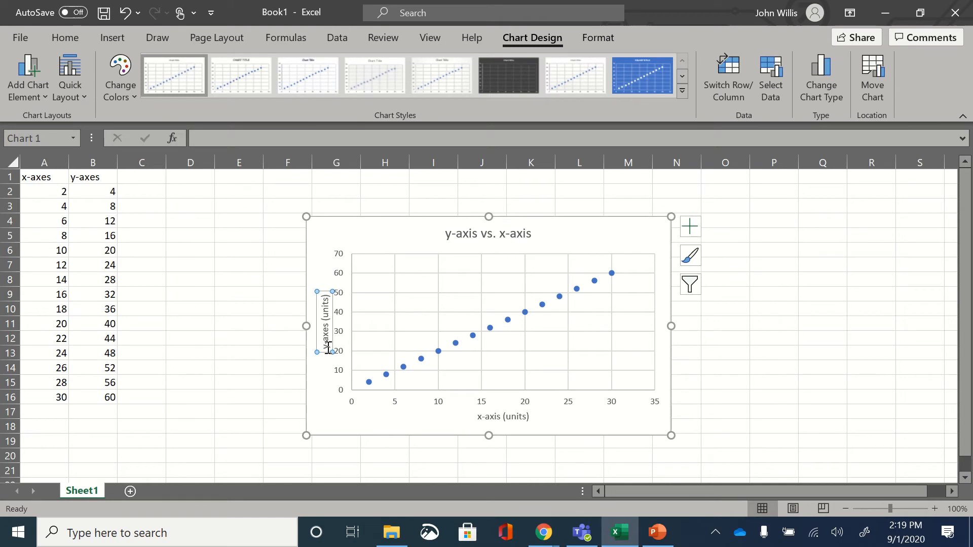
{"action": "left_click_drag", "start_coordinate": [325, 348], "coordinate": [327, 329]}
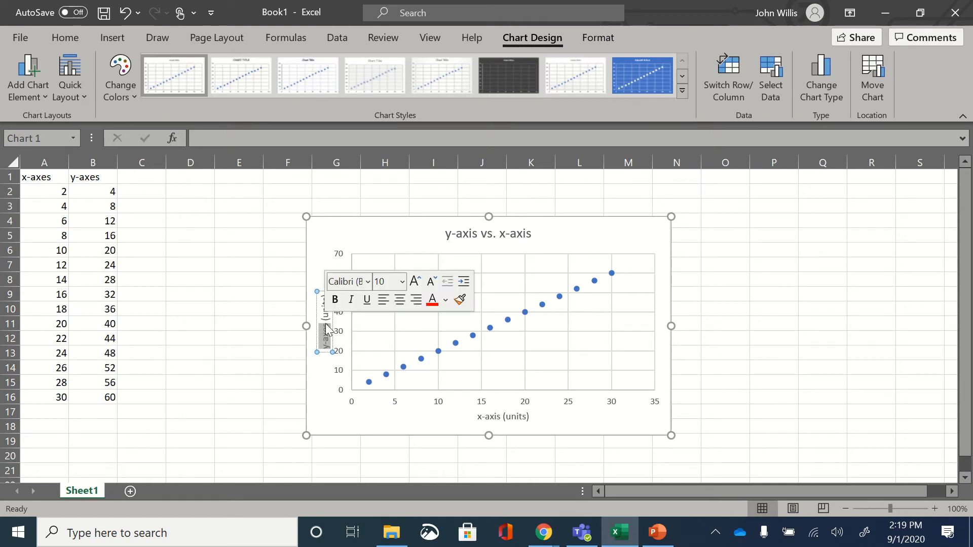
{"action": "type", "text": "distance"}
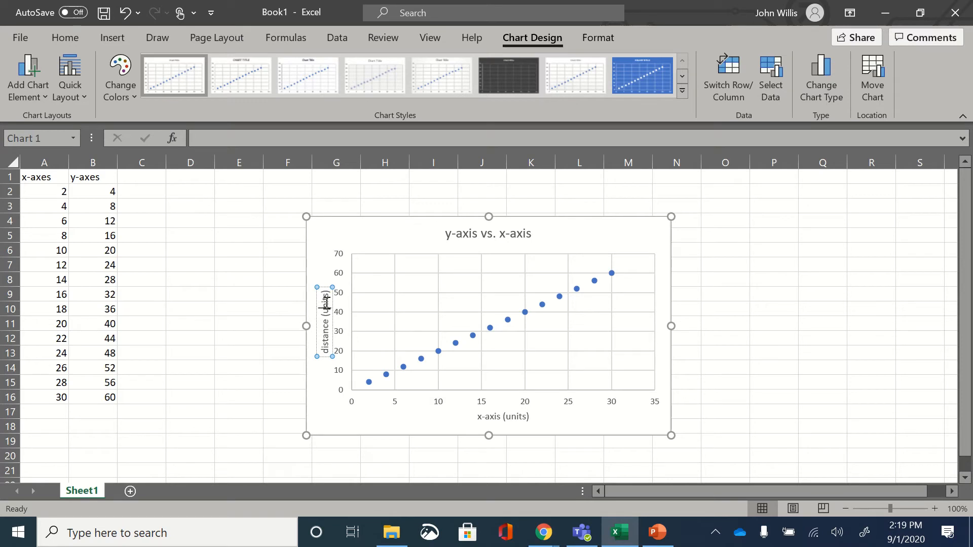
{"action": "left_click_drag", "start_coordinate": [327, 305], "coordinate": [324, 293]}
{"action": "key", "text": "BackSpace"}
{"action": "key", "text": "BackSpace"}
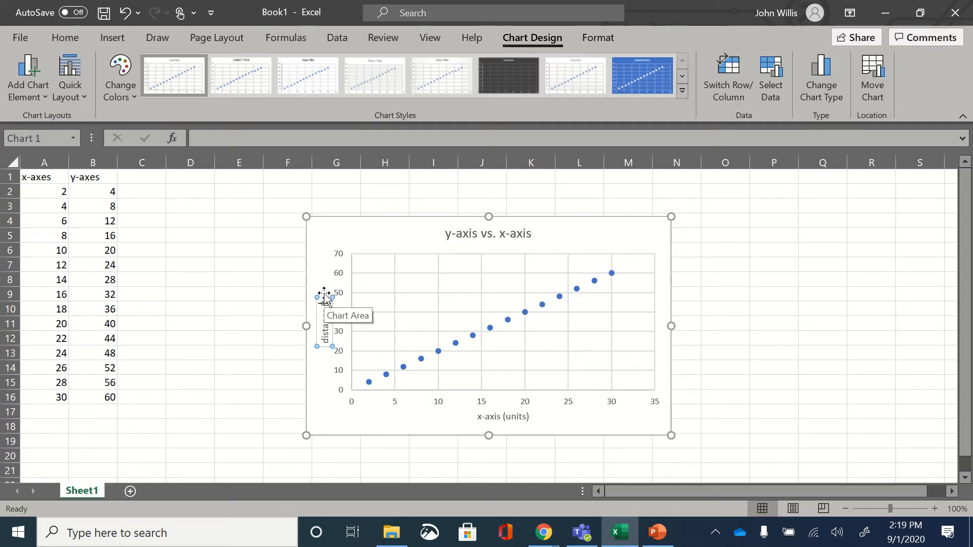
{"action": "type", "text": "meters"}
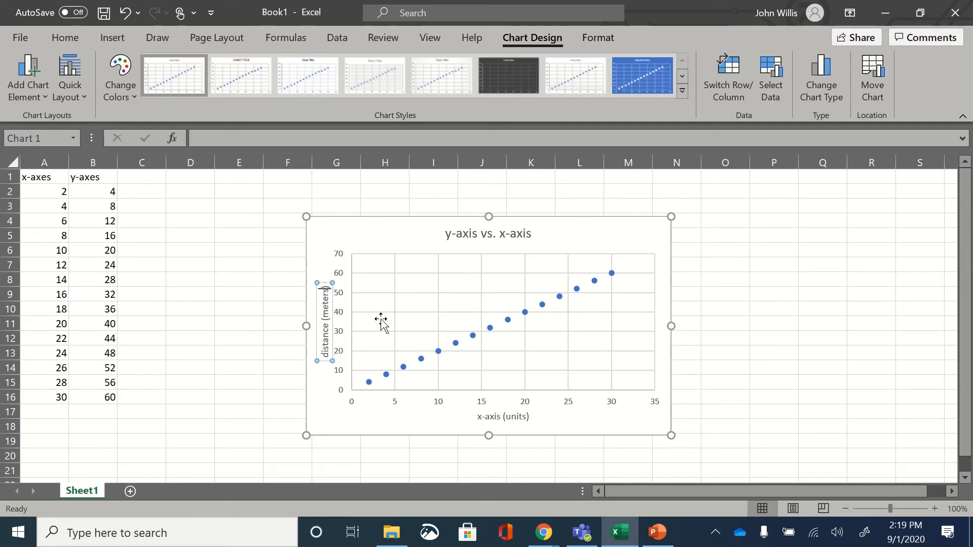
Step: Change the horizontal axis title to "time (seconds)"
{"action": "left_click", "coordinate": [476, 417]}
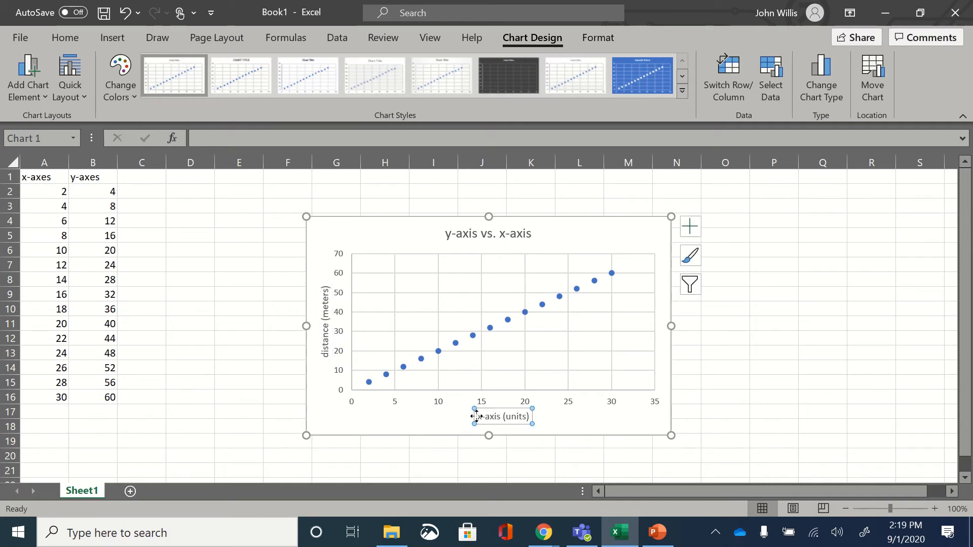
{"action": "left_click_drag", "start_coordinate": [478, 417], "coordinate": [503, 421]}
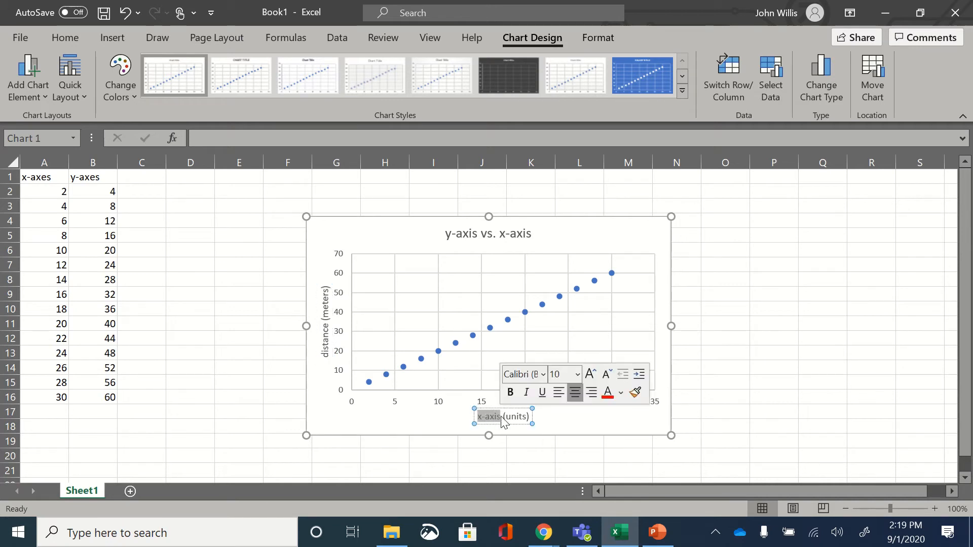
{"action": "type", "text": "time"}
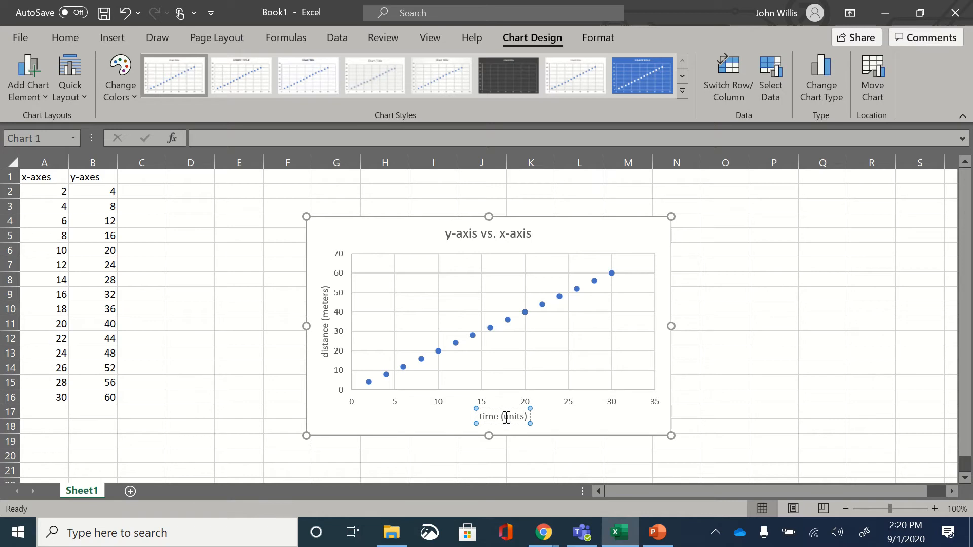
{"action": "double_click", "coordinate": [516, 419]}
{"action": "type", "text": "secs"}
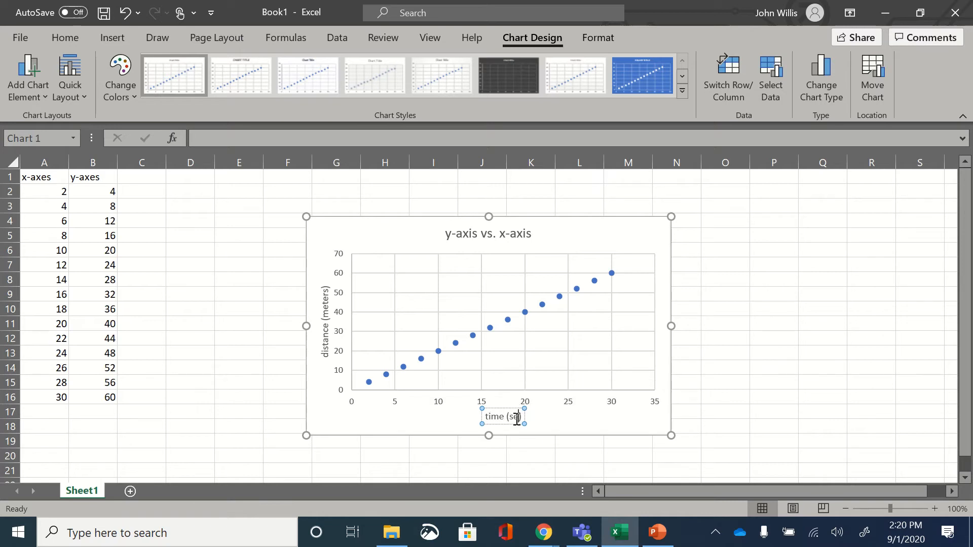
{"action": "key", "text": "BackSpace"}
{"action": "type", "text": "onds"}
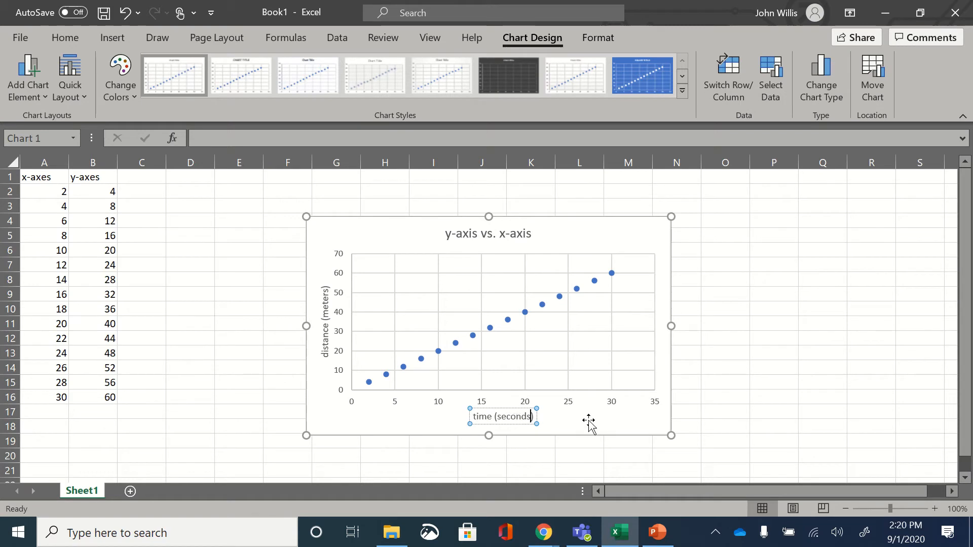
Step: Change the chart title to "distance vs. time" and deselect the chart
{"action": "left_click", "coordinate": [460, 234]}
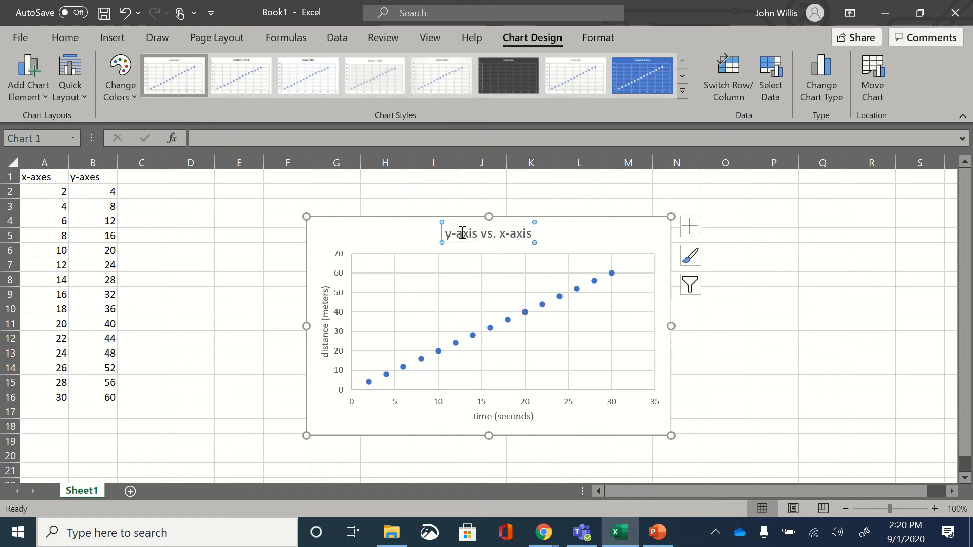
{"action": "left_click", "coordinate": [452, 236]}
{"action": "left_click_drag", "start_coordinate": [446, 236], "coordinate": [478, 238]}
{"action": "type", "text": "distance"}
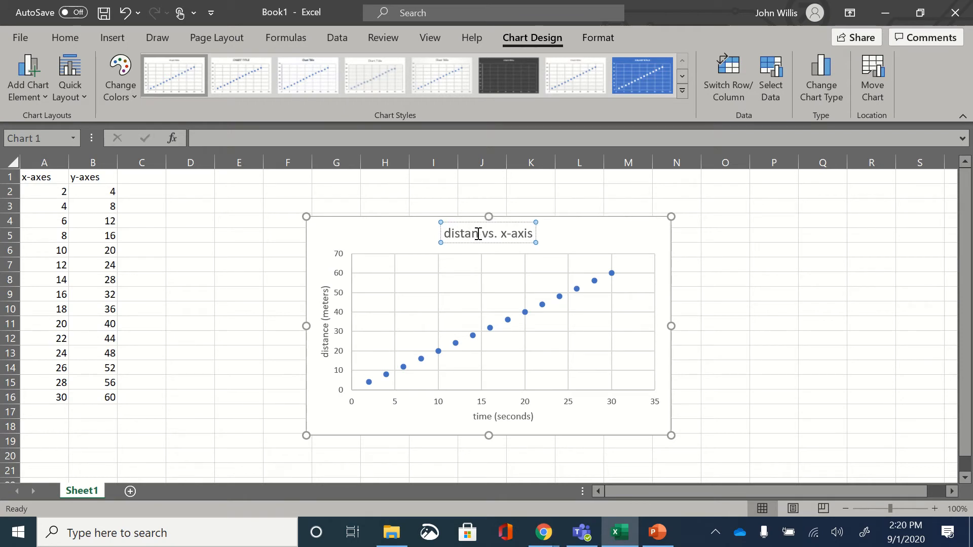
{"action": "left_click_drag", "start_coordinate": [513, 234], "coordinate": [537, 242]}
{"action": "key", "text": "BackSpace"}
{"action": "key", "text": "BackSpace"}
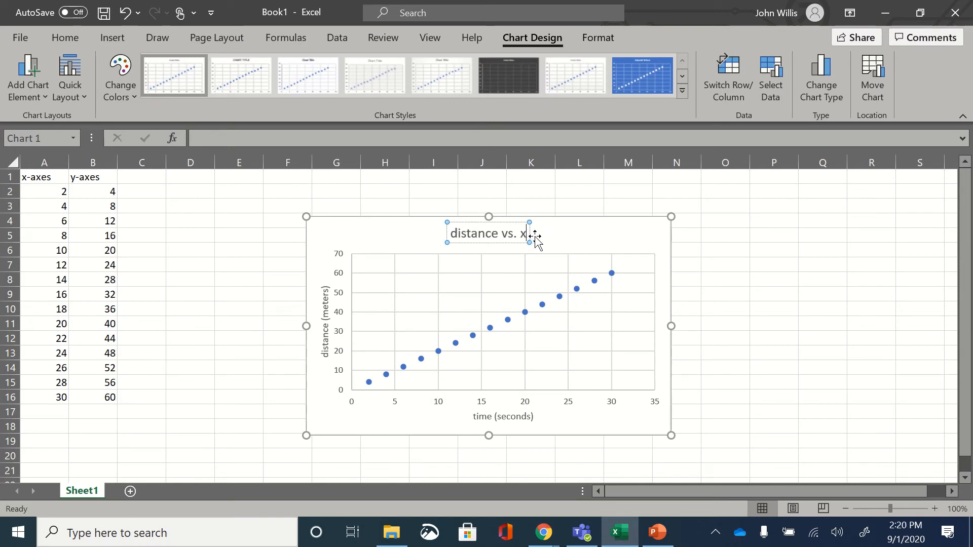
{"action": "type", "text": "time"}
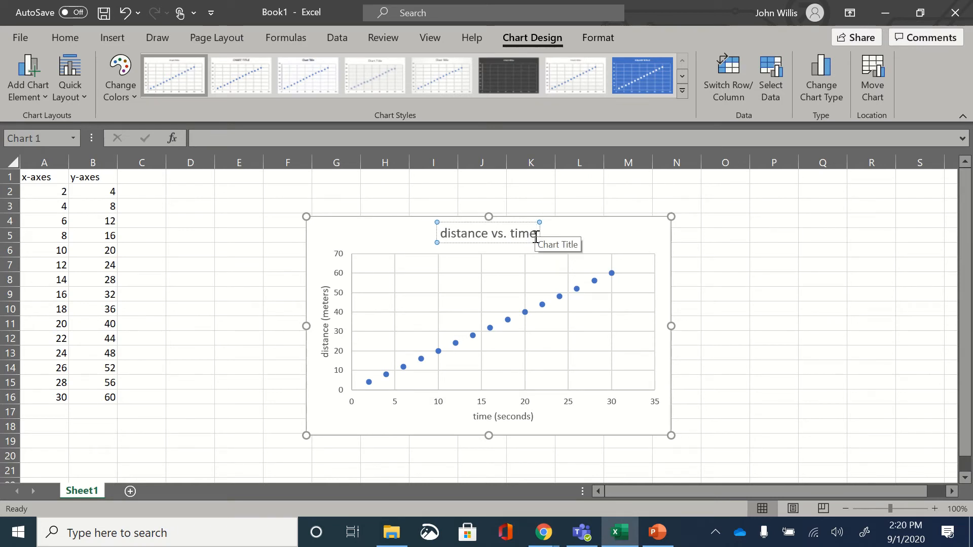
{"action": "left_click", "coordinate": [770, 281]}
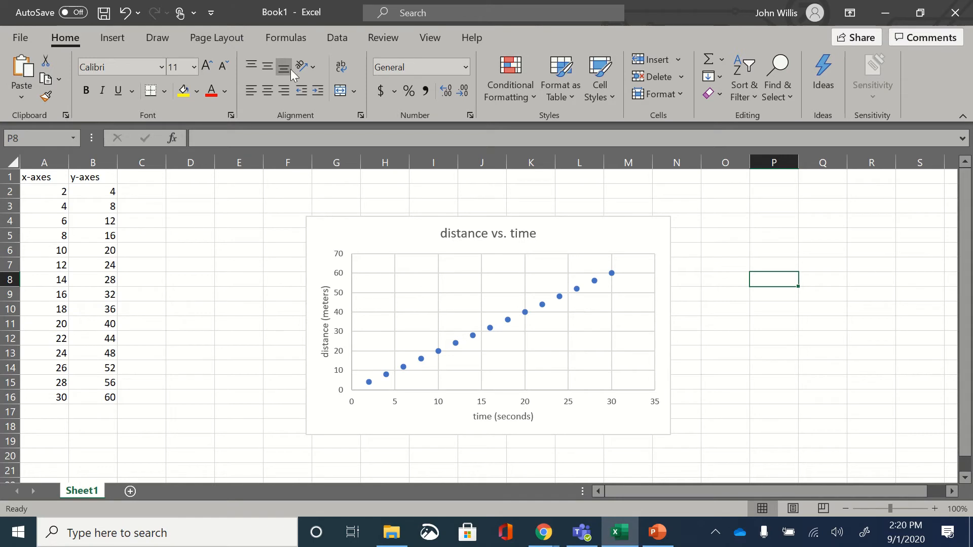
Step: Add a linear trendline to the distance vs. time chart
{"action": "left_click", "coordinate": [374, 237]}
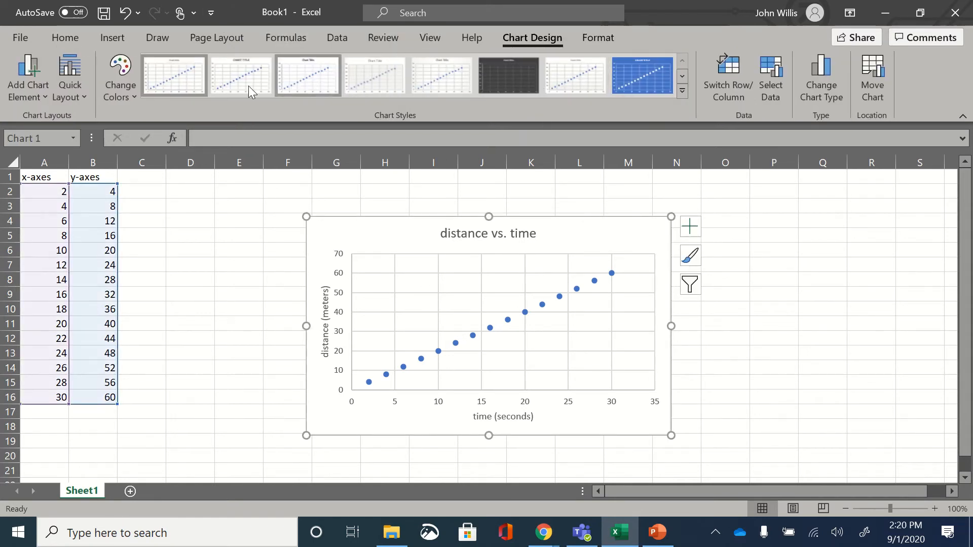
{"action": "left_click", "coordinate": [46, 98]}
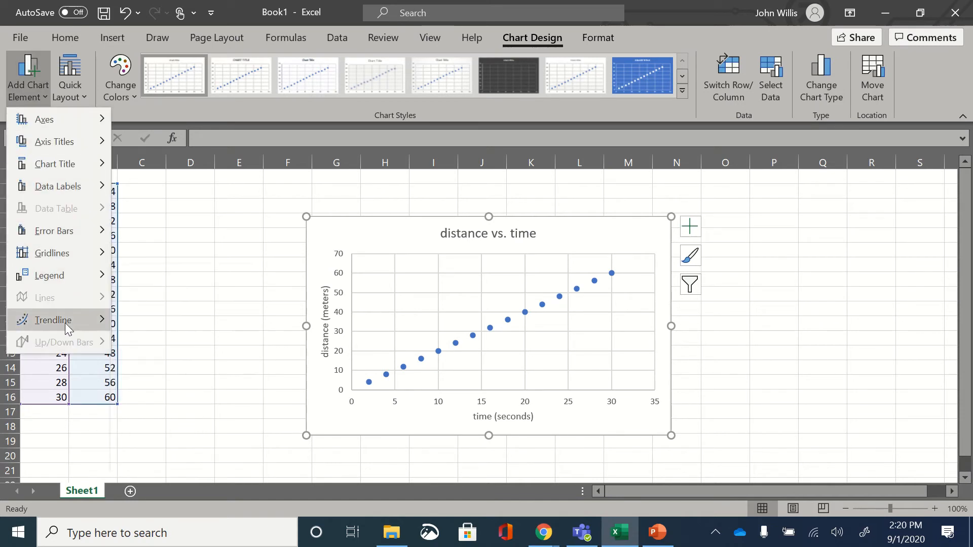
{"action": "mouse_move", "coordinate": [65, 324]}
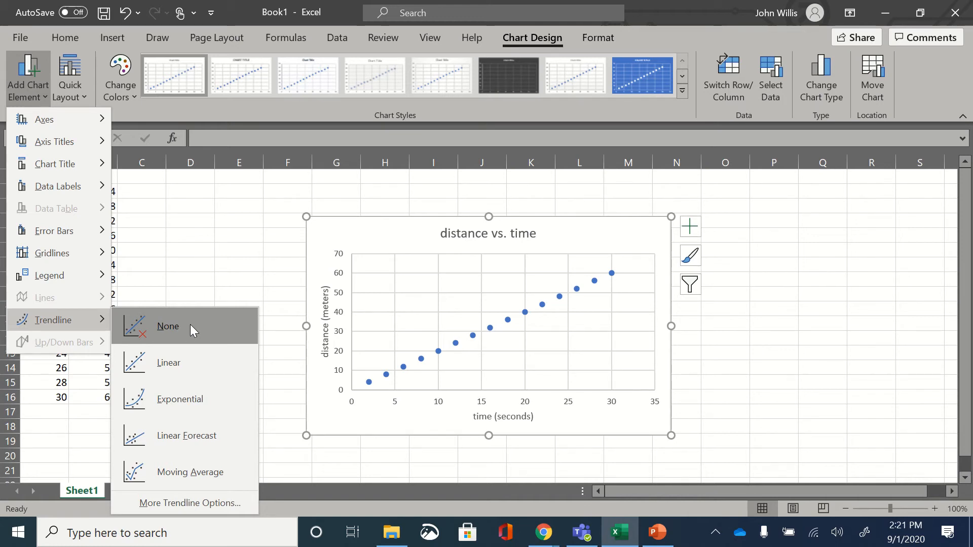
{"action": "left_click", "coordinate": [205, 358]}
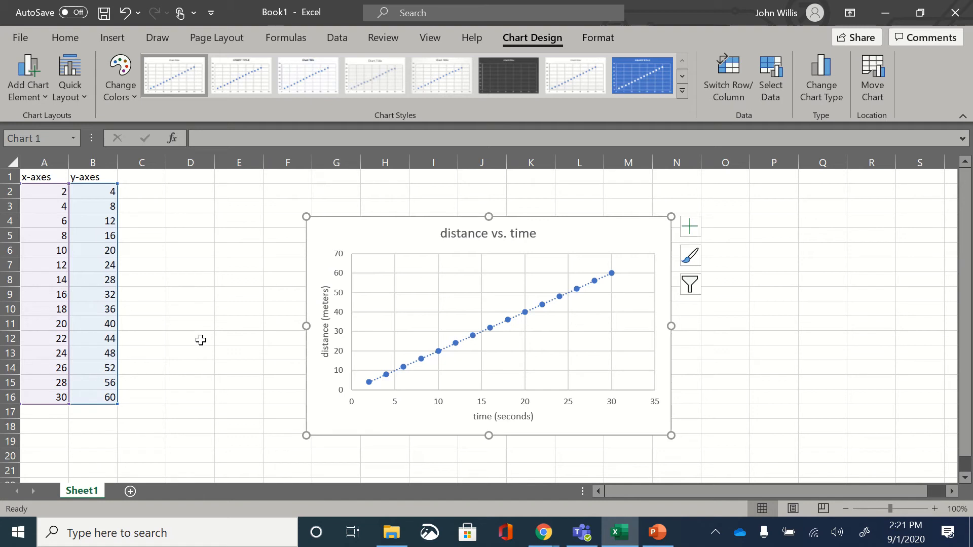
Step: Add another linear trendline through the detailed trendline options and display its equation on the chart
{"action": "left_click", "coordinate": [37, 87]}
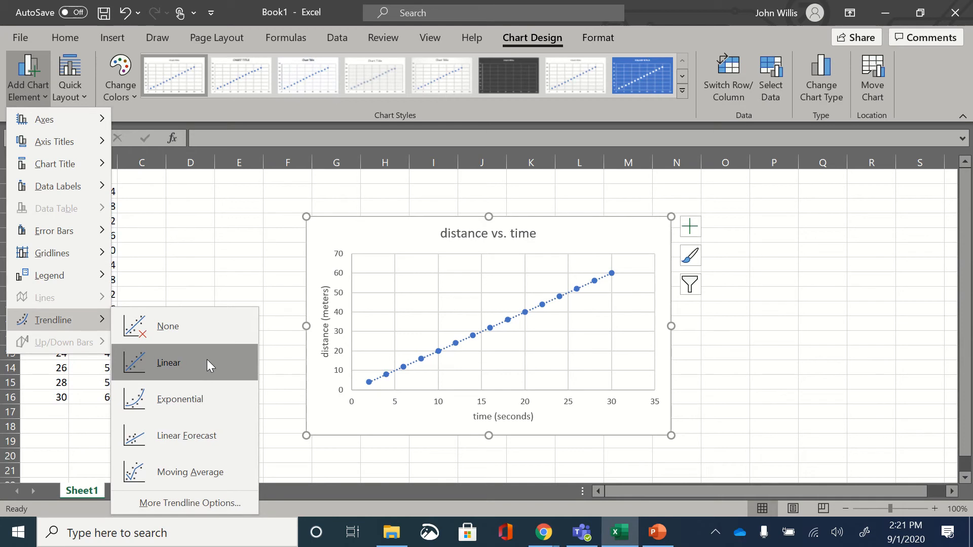
{"action": "left_click", "coordinate": [232, 503]}
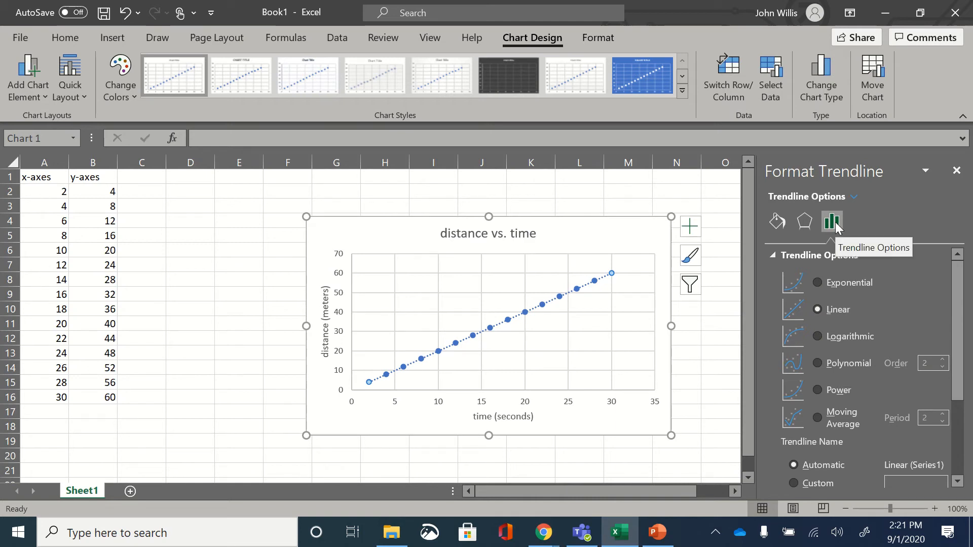
{"action": "left_click", "coordinate": [779, 224]}
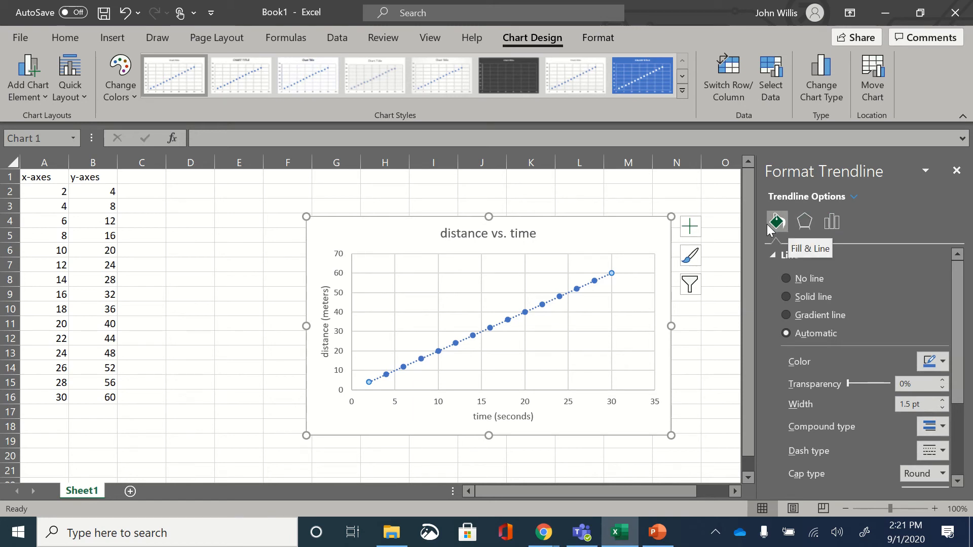
{"action": "left_click", "coordinate": [831, 223]}
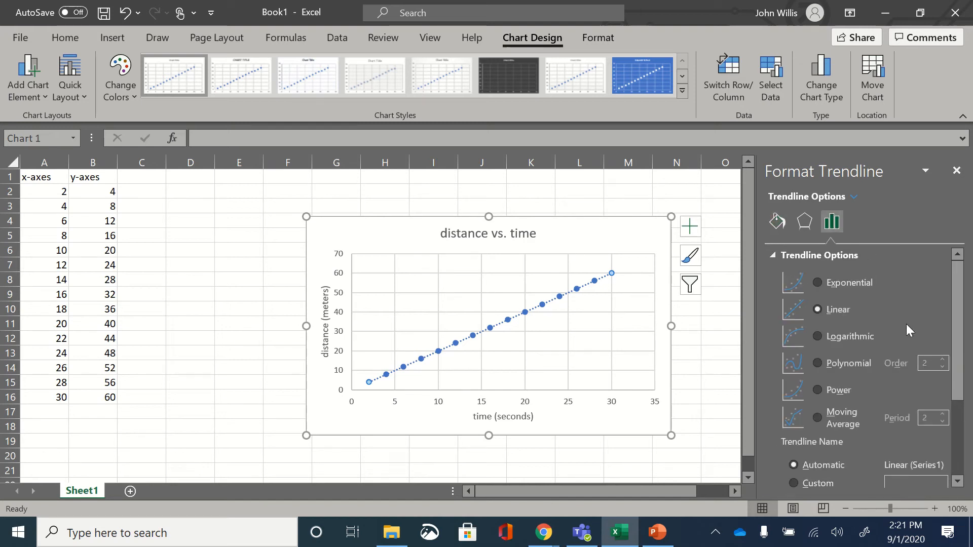
{"action": "scroll", "coordinate": [903, 322], "scroll_direction": "down", "scroll_amount": 3}
{"action": "scroll", "coordinate": [902, 323], "scroll_direction": "down", "scroll_amount": 2}
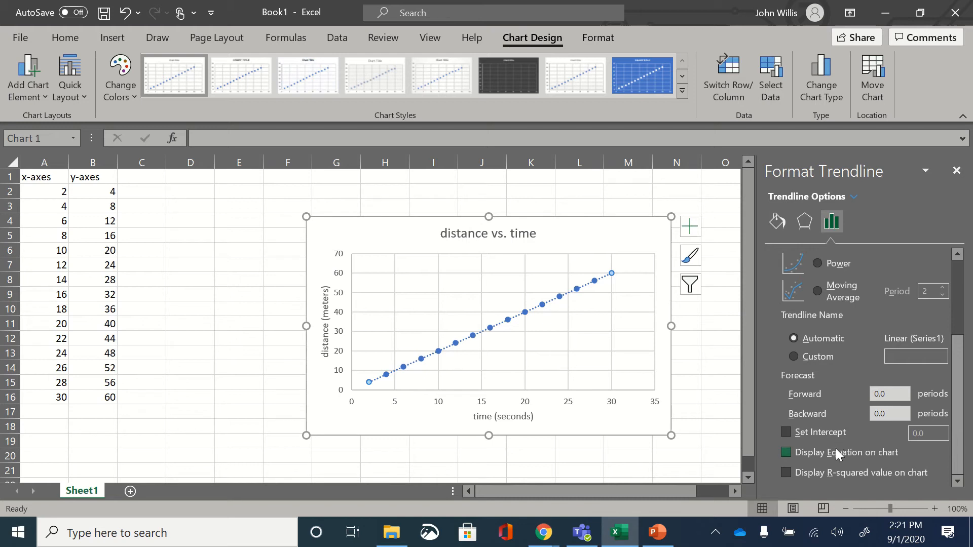
{"action": "left_click", "coordinate": [894, 451]}
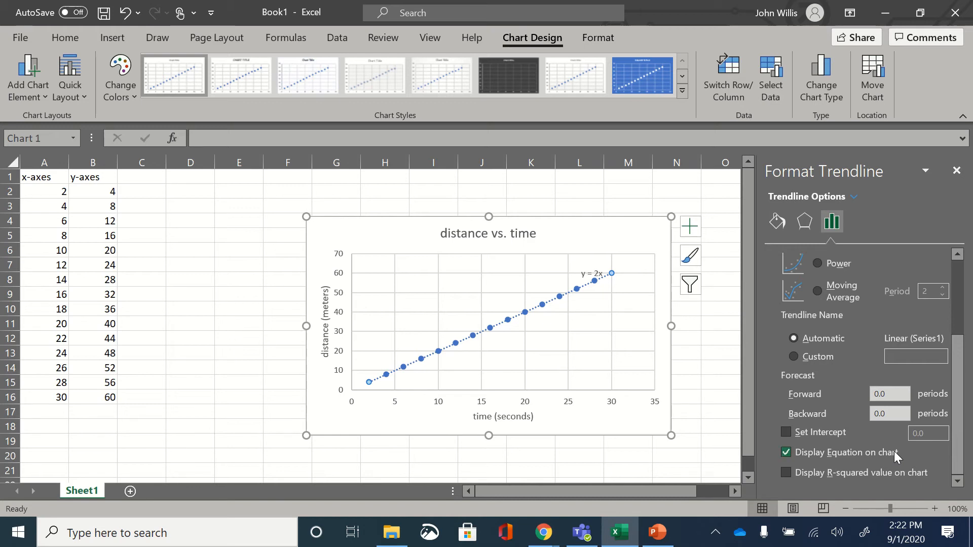
Step: Move the trendline equation above the plot area beside the chart title, and close the formatting pane
{"action": "left_click", "coordinate": [591, 274]}
{"action": "left_click_drag", "start_coordinate": [600, 259], "coordinate": [594, 218]}
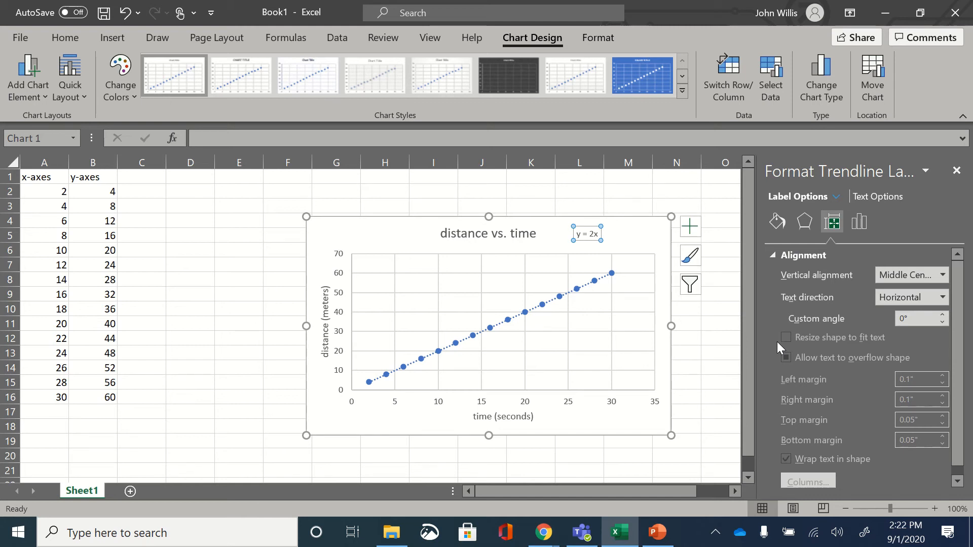
{"action": "left_click", "coordinate": [624, 235]}
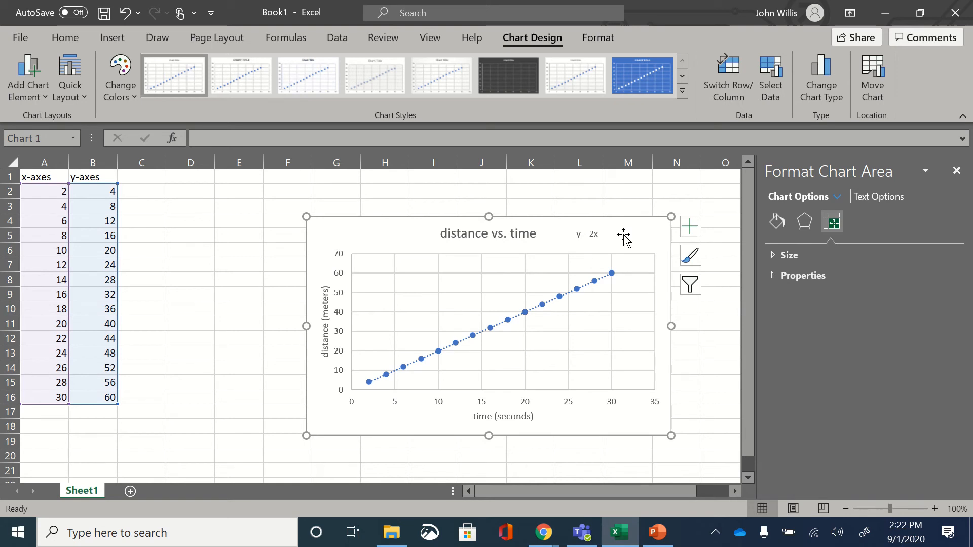
{"action": "left_click", "coordinate": [956, 172]}
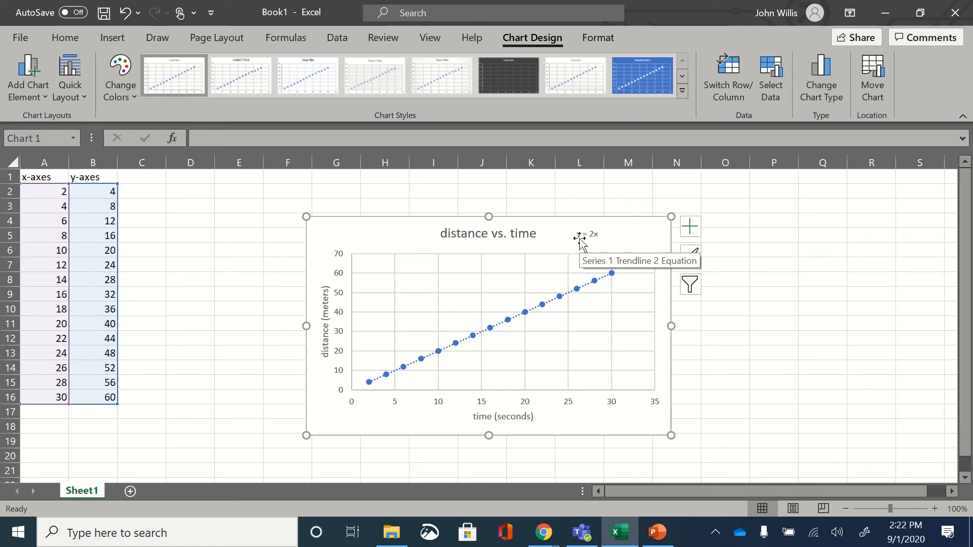
{"action": "left_click_drag", "start_coordinate": [580, 238], "coordinate": [615, 247]}
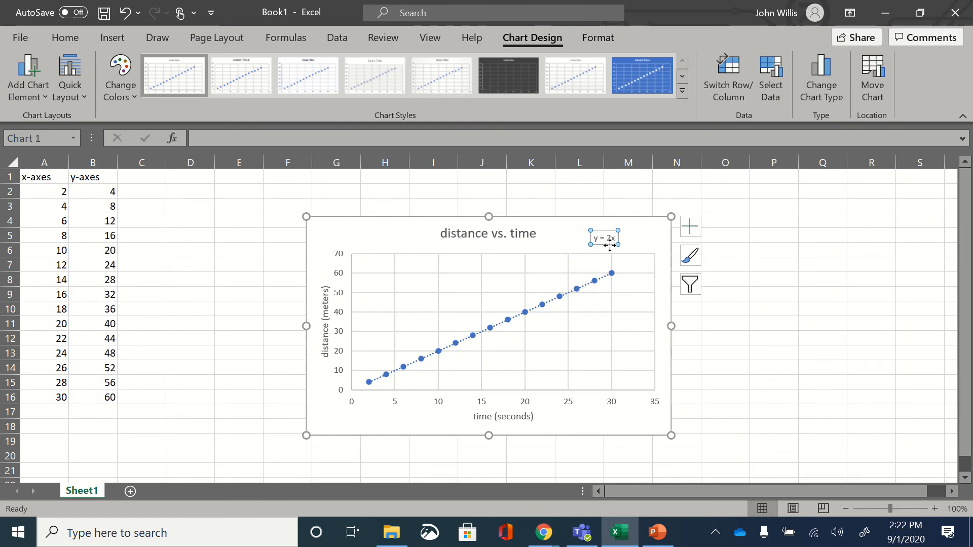
{"action": "left_click", "coordinate": [654, 422]}
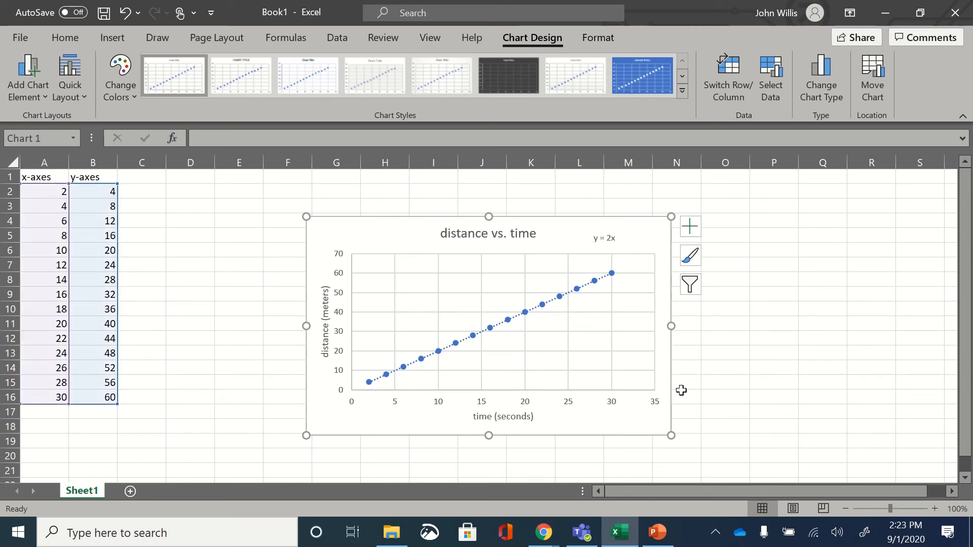
{"action": "left_click", "coordinate": [23, 38]}
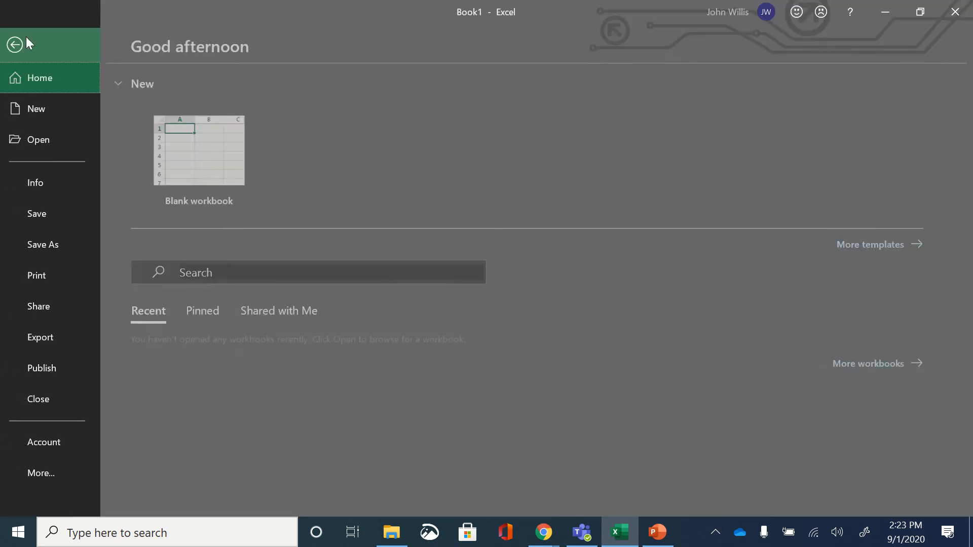
{"action": "left_click", "coordinate": [53, 245]}
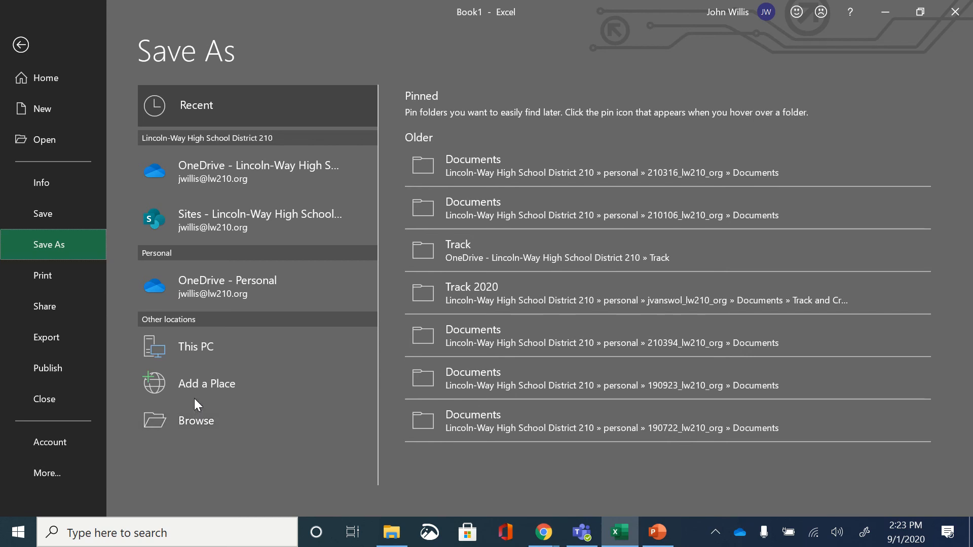
{"action": "left_click", "coordinate": [23, 44]}
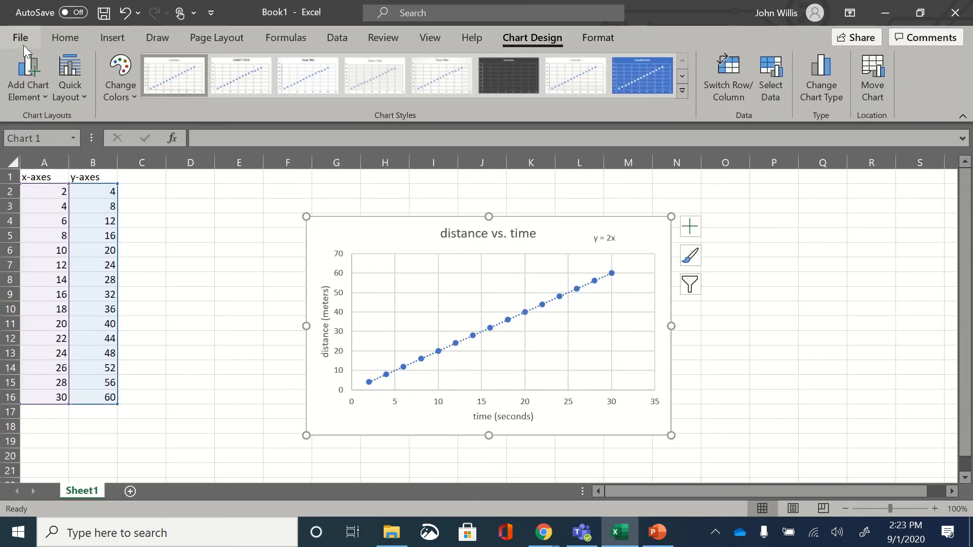
Step: Copy the whole chart and paste it as a picture into a new blank Word document
{"action": "right_click", "coordinate": [388, 230]}
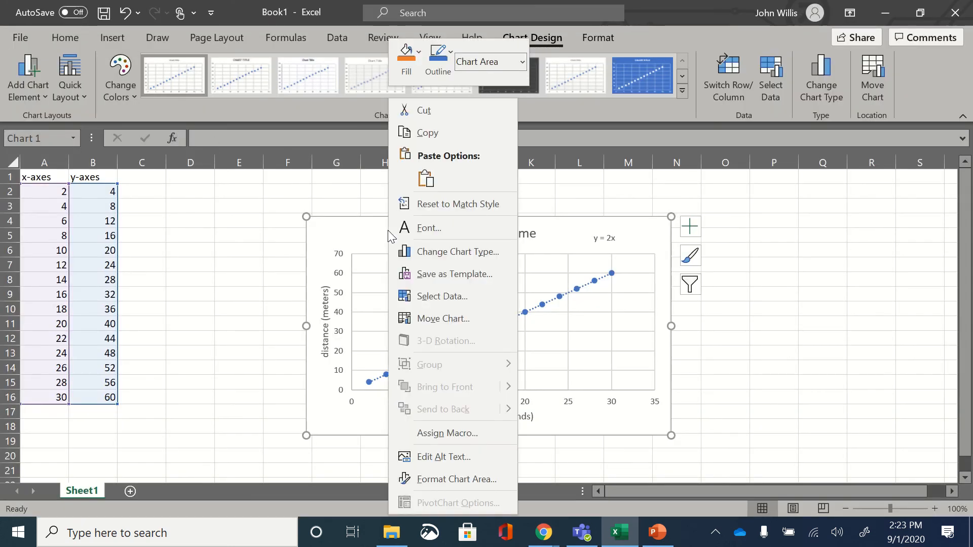
{"action": "left_click", "coordinate": [452, 133]}
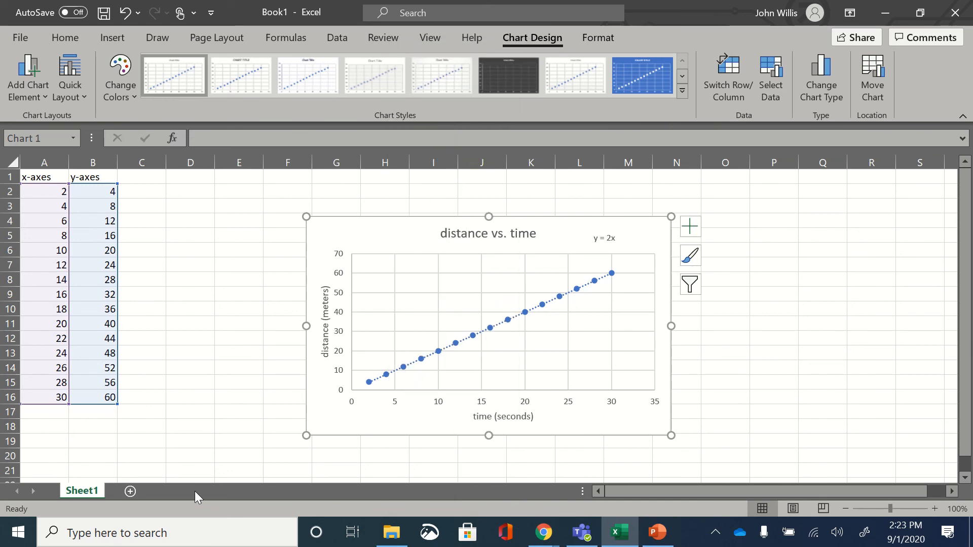
{"action": "left_click", "coordinate": [20, 534]}
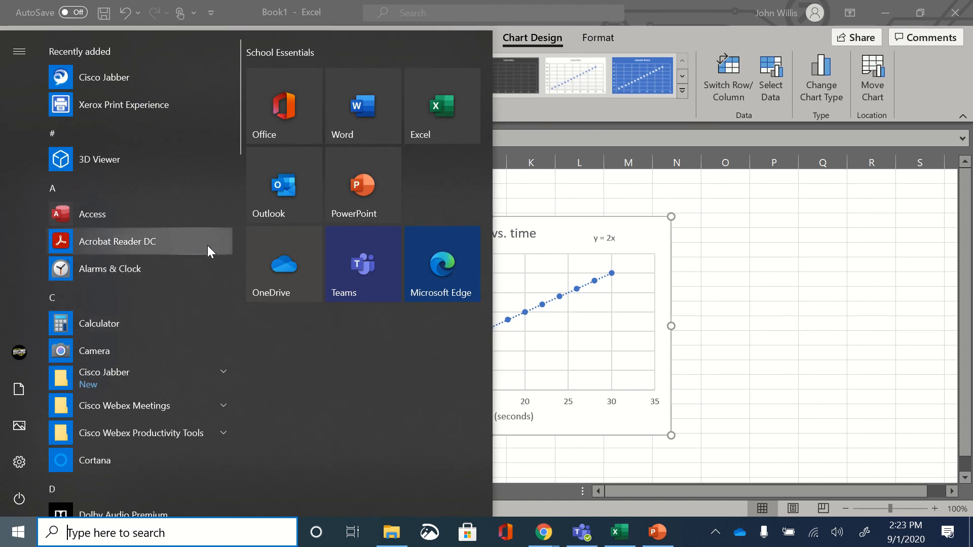
{"action": "left_click", "coordinate": [376, 127]}
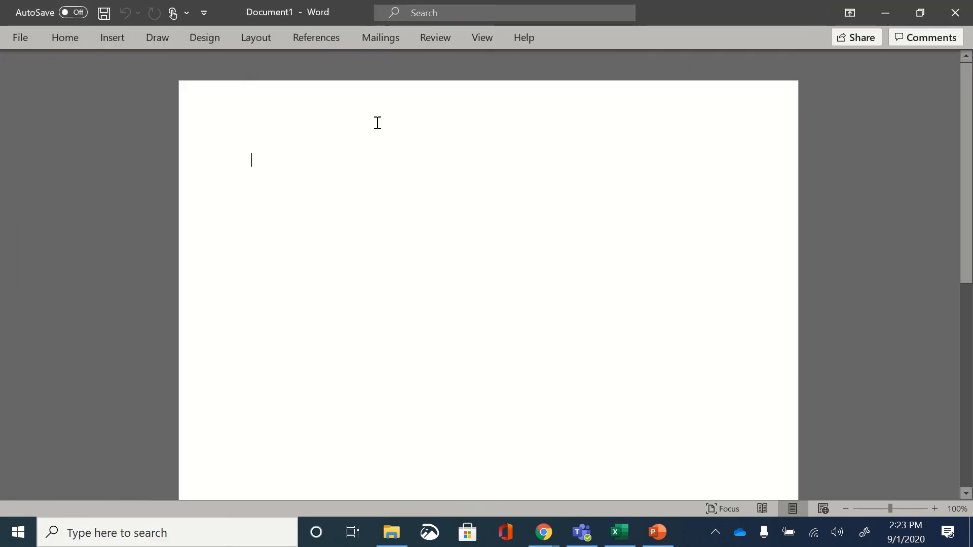
{"action": "right_click", "coordinate": [411, 274]}
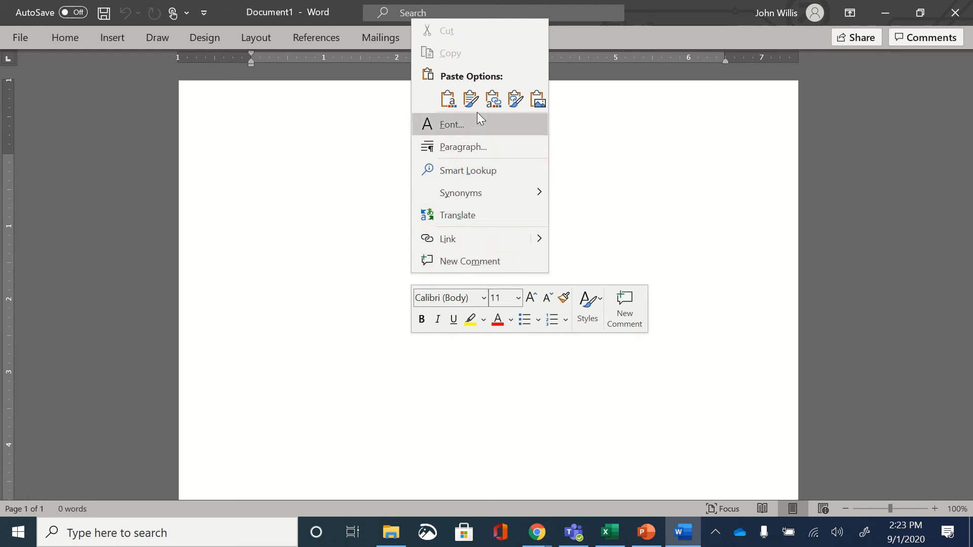
{"action": "left_click", "coordinate": [539, 99]}
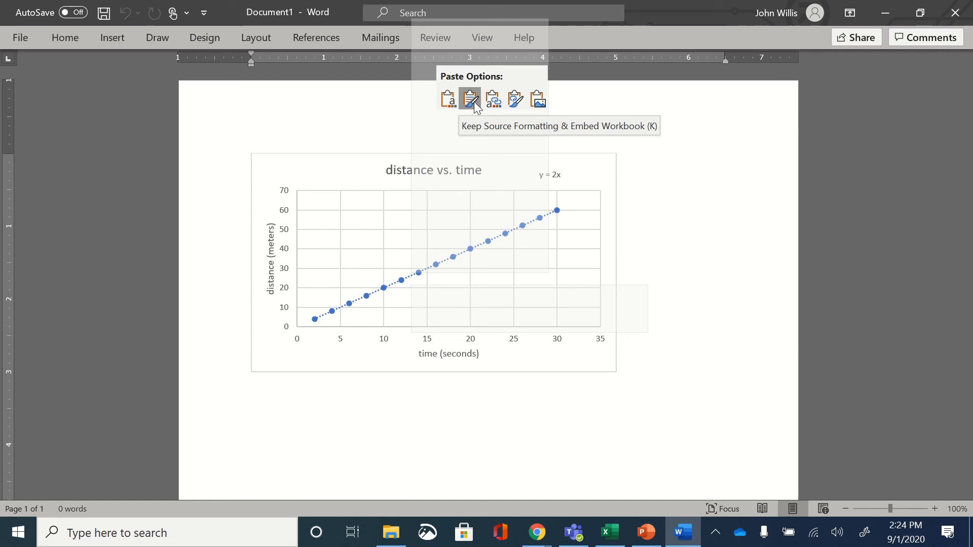
{"action": "left_click", "coordinate": [536, 101]}
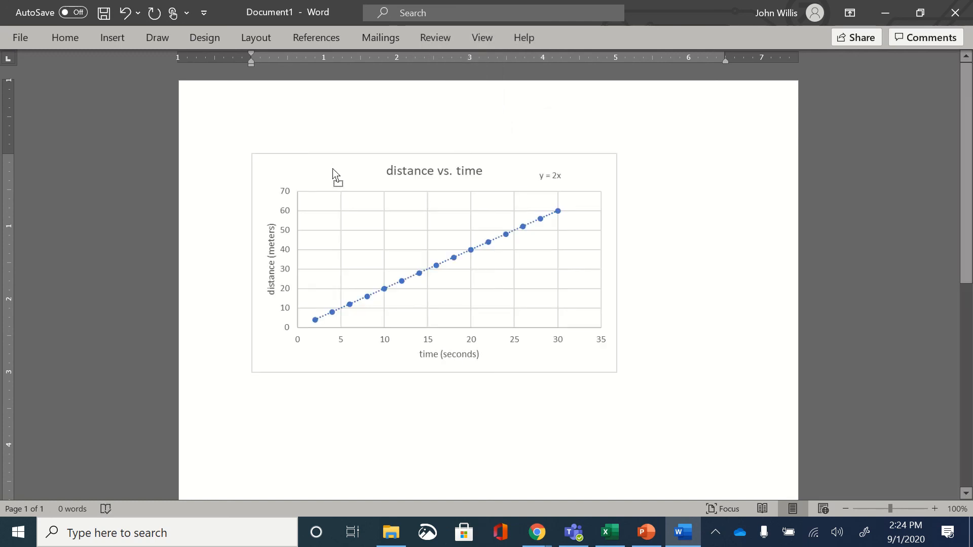
Step: Try to move the pasted chart picture, and enter the sample text "kslkjdlkfjasdifom" directly after it
{"action": "left_click", "coordinate": [282, 155]}
{"action": "left_click_drag", "start_coordinate": [281, 154], "coordinate": [251, 180]}
{"action": "left_click", "coordinate": [636, 380]}
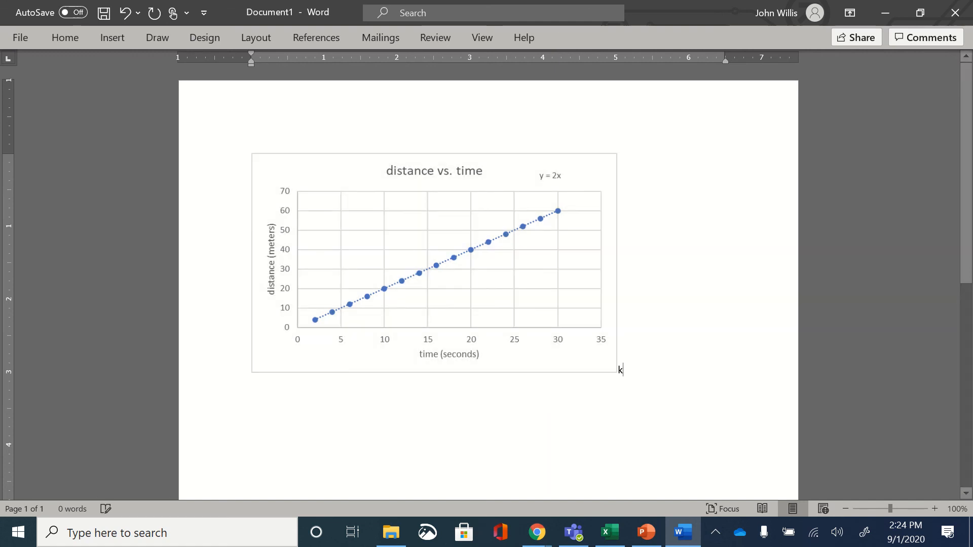
{"action": "type", "text": "kslkjdlkfjasdifom"}
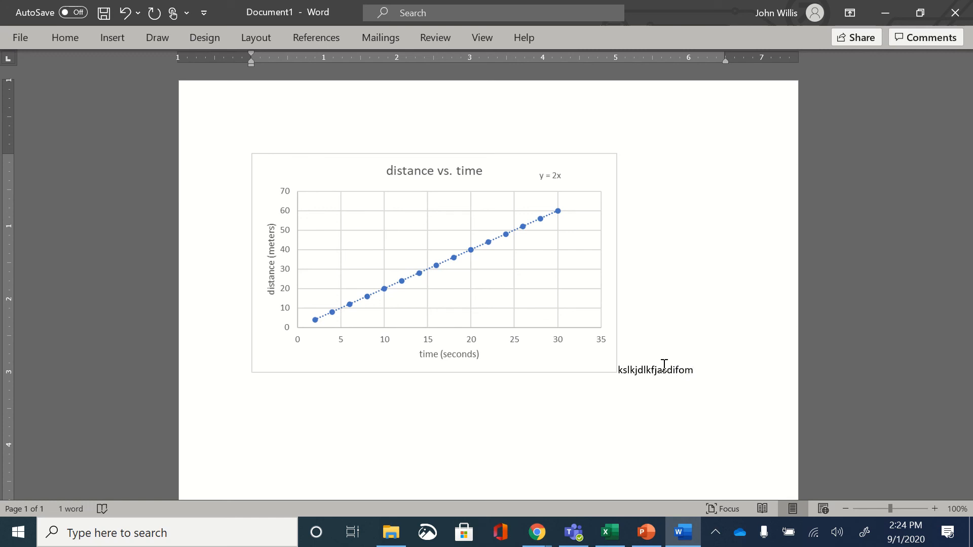
Step: Set the chart picture's layout to tight text wrapping and move it to the right of the sample text
{"action": "left_click", "coordinate": [580, 245]}
{"action": "left_click", "coordinate": [642, 165]}
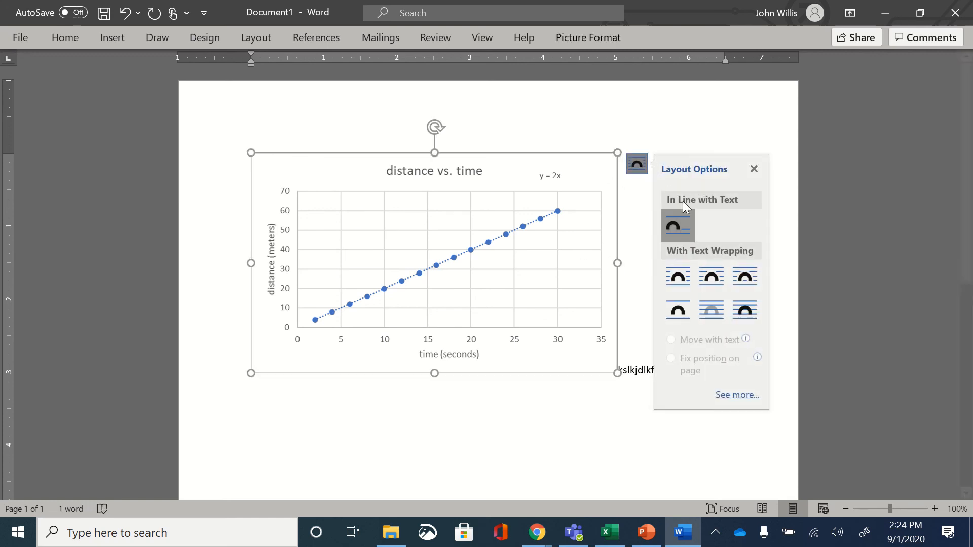
{"action": "left_click", "coordinate": [711, 282]}
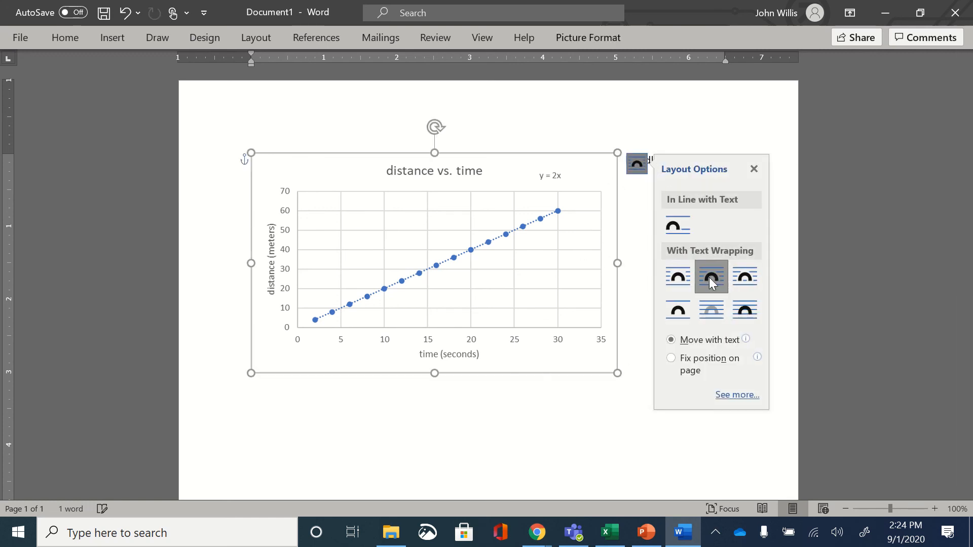
{"action": "left_click_drag", "start_coordinate": [486, 282], "coordinate": [582, 252]}
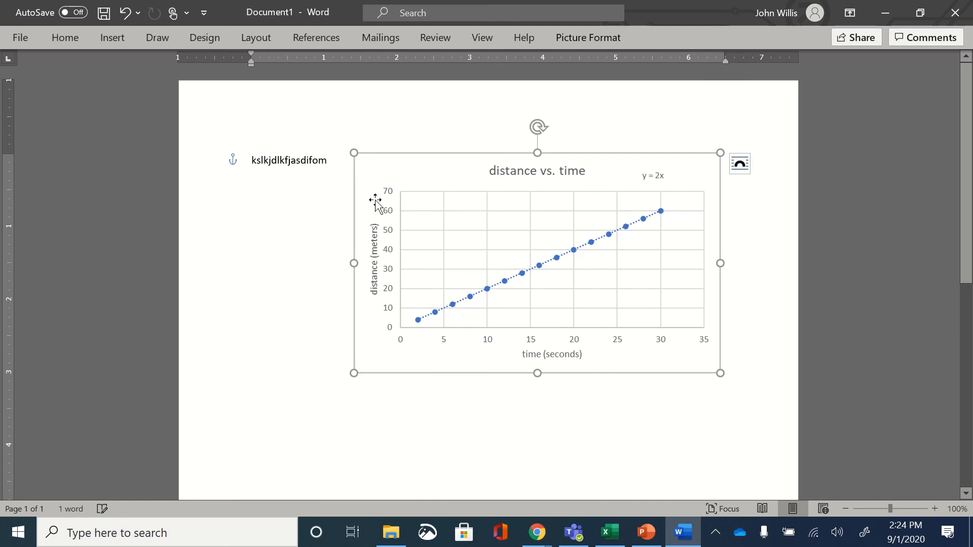
Step: Append the sample text "lkdsjflksadjlfj;ksjd" to the existing line beside the chart picture
{"action": "left_click", "coordinate": [339, 165]}
{"action": "type", "text": "lkdsjflksadjlfj;ksjd"}
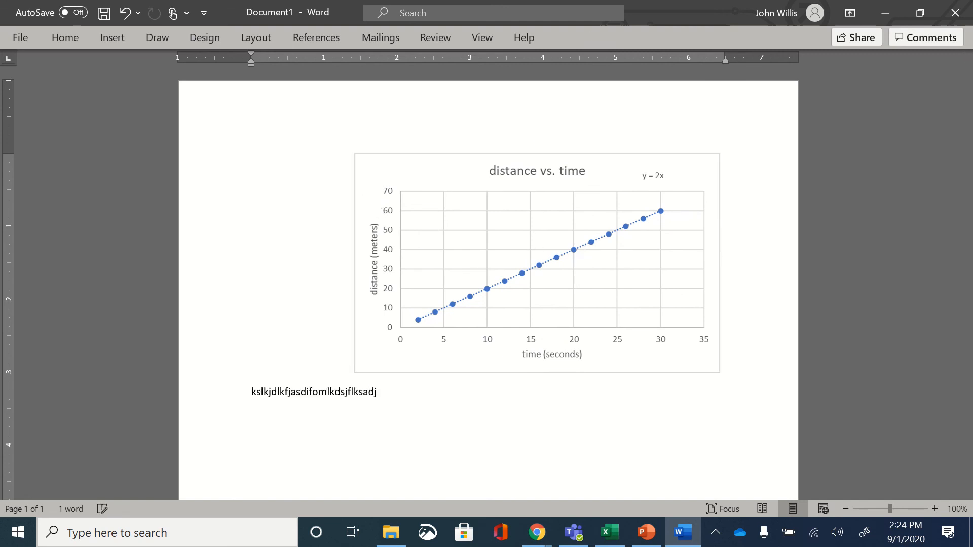
Step: Trim the sample text back to "Kslkjdlkfjasdifoml" and add a new paragraph below it reading "Kdfksdjflsa;dk"
{"action": "key", "text": "BackSpace"}
{"action": "key", "text": "BackSpace"}
{"action": "key", "text": "BackSpace"}
{"action": "key", "text": "BackSpace"}
{"action": "key", "text": "BackSpace"}
{"action": "key", "text": "BackSpace"}
{"action": "key", "text": "BackSpace"}
{"action": "key", "text": "BackSpace"}
{"action": "key", "text": "BackSpace"}
{"action": "key", "text": "BackSpace"}
{"action": "key", "text": "BackSpace"}
{"action": "key", "text": "BackSpace"}
{"action": "key", "text": "BackSpace"}
{"action": "key", "text": "BackSpace"}
{"action": "key", "text": "BackSpace"}
{"action": "key", "text": "BackSpace"}
{"action": "key", "text": "BackSpace"}
{"action": "key", "text": "BackSpace"}
{"action": "key", "text": "BackSpace"}
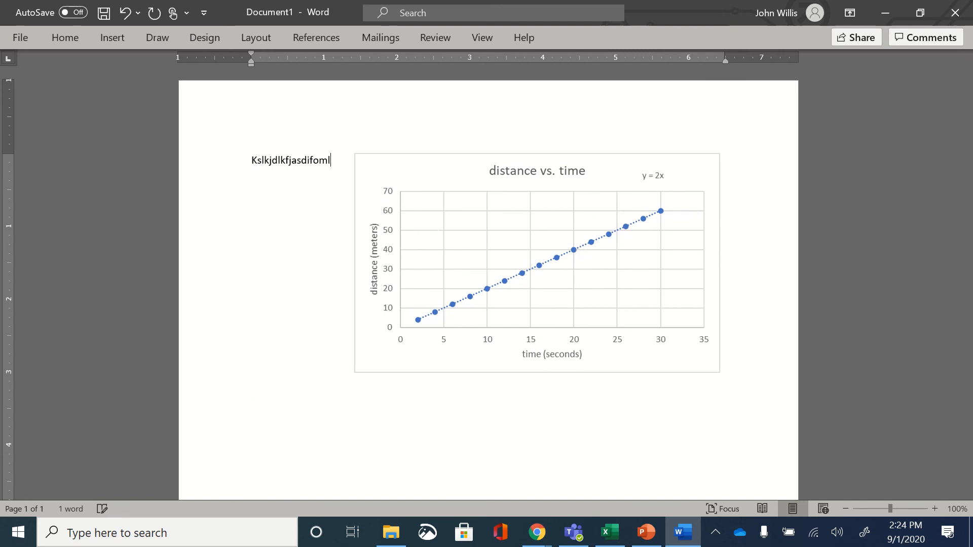
{"action": "key", "text": "Return"}
{"action": "type", "text": "kdfksdjflsa;dk"}
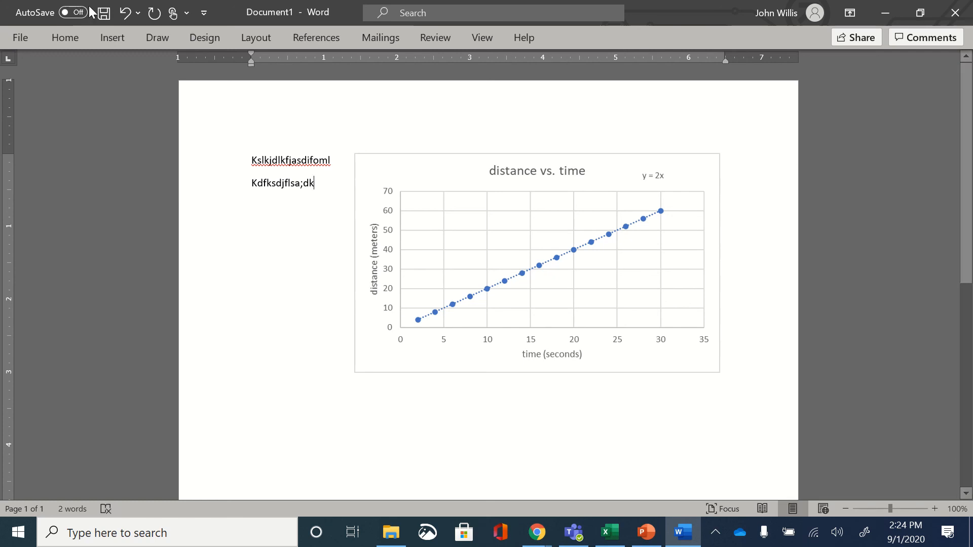
Step: Examine the file formats offered for saving the document to the school district's OneDrive, and return to the document without saving
{"action": "left_click", "coordinate": [23, 38]}
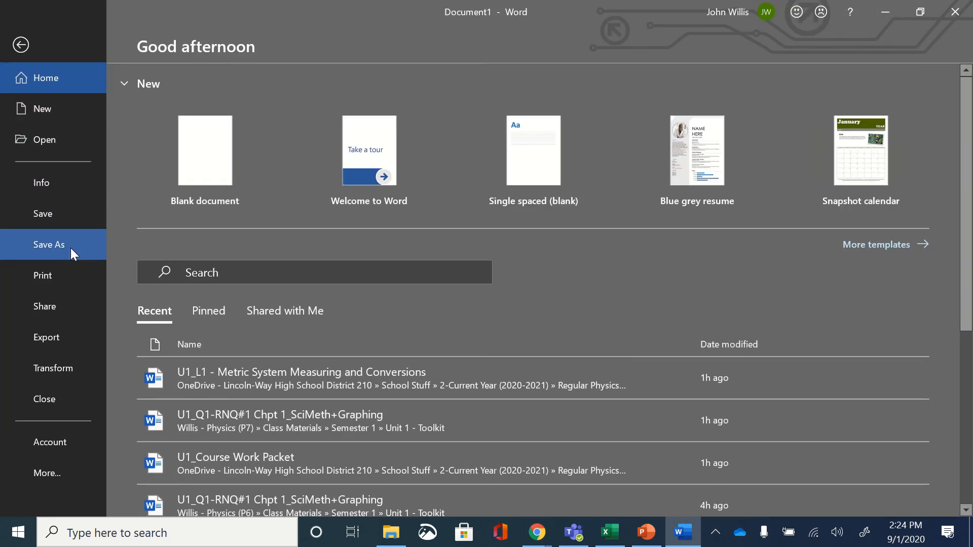
{"action": "left_click", "coordinate": [71, 247]}
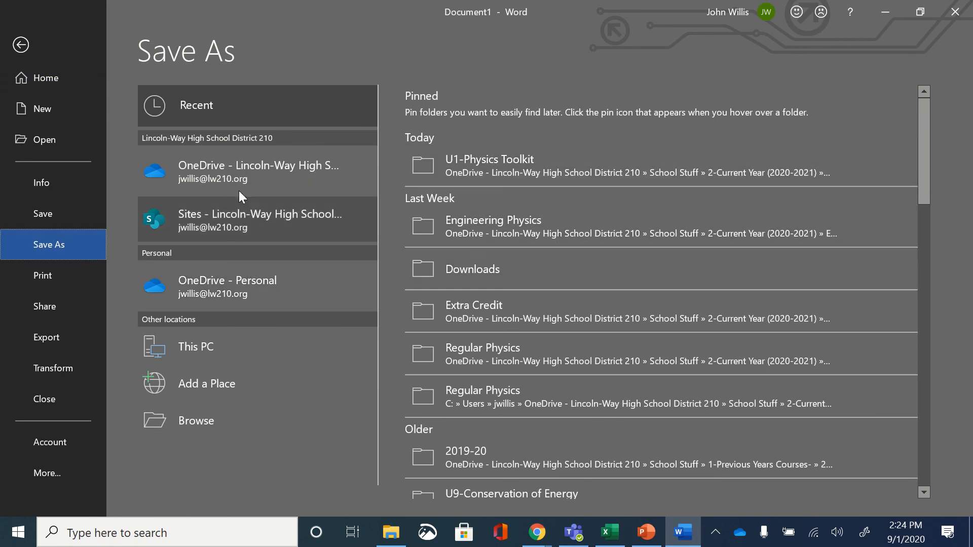
{"action": "left_click", "coordinate": [217, 167]}
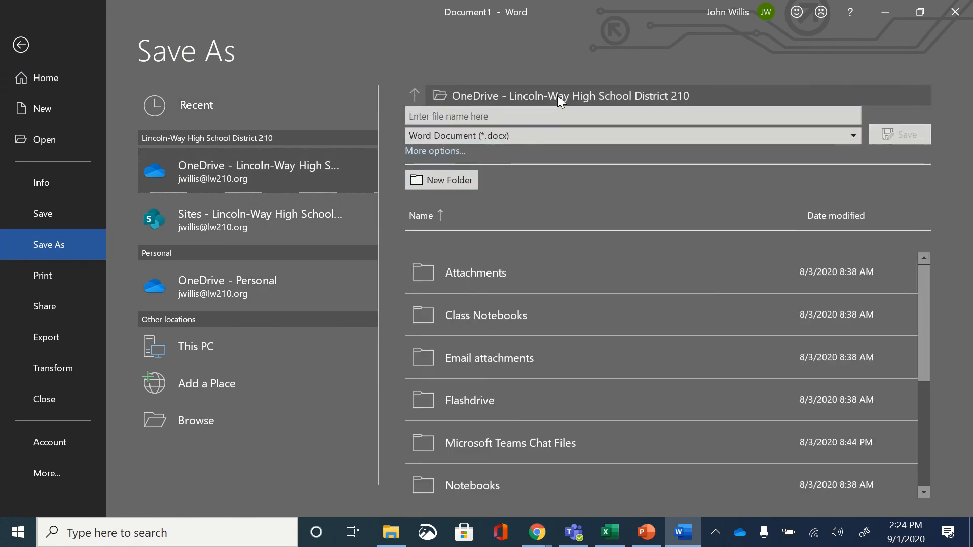
{"action": "left_click", "coordinate": [563, 136]}
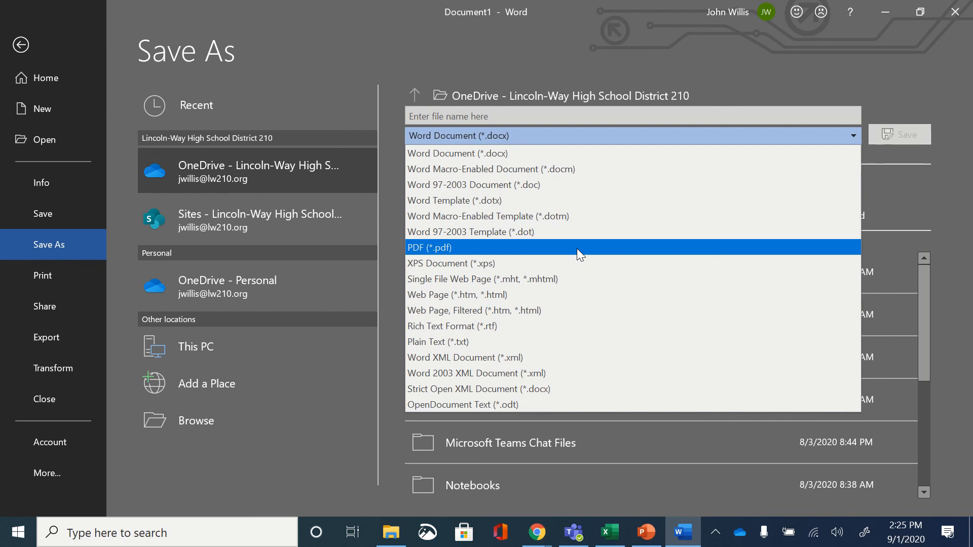
{"action": "left_click", "coordinate": [21, 45]}
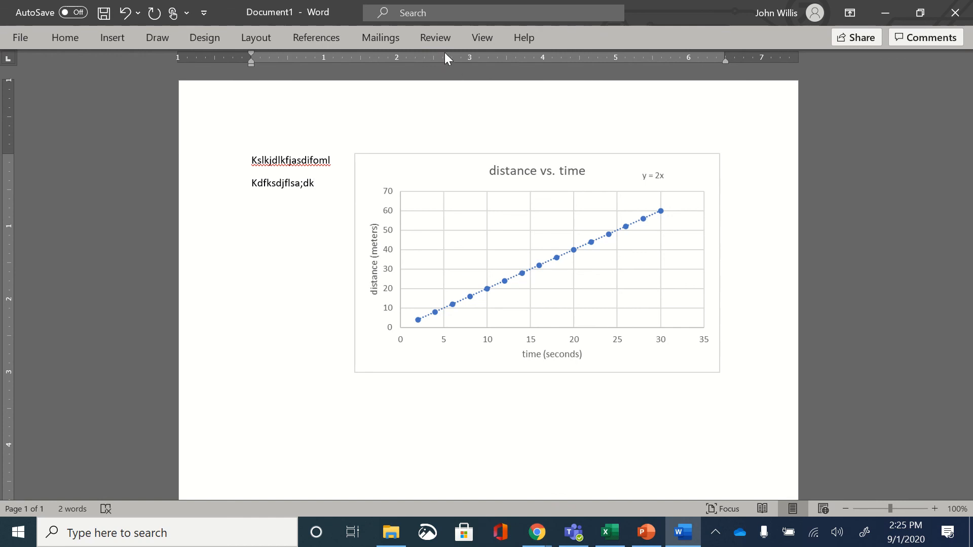
{"action": "mouse_move", "coordinate": [447, 5]}
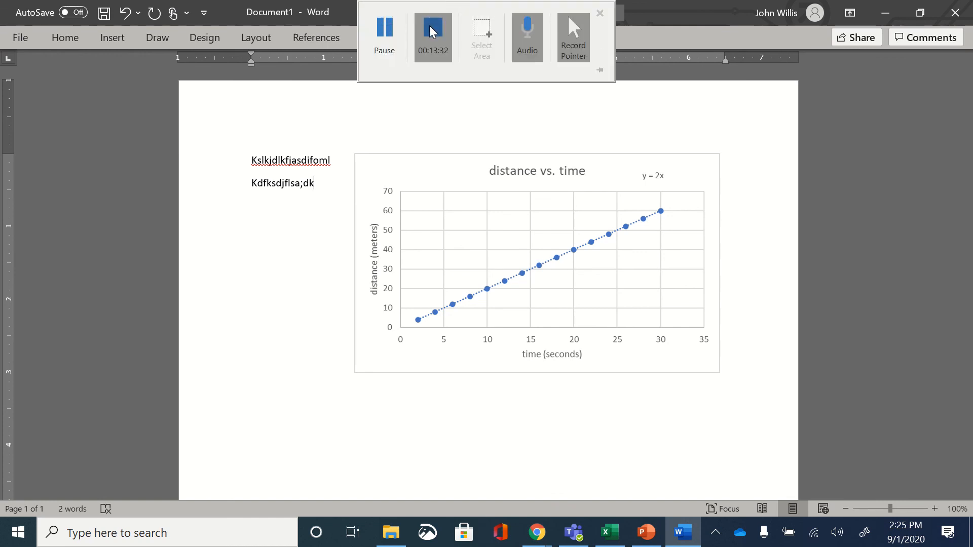